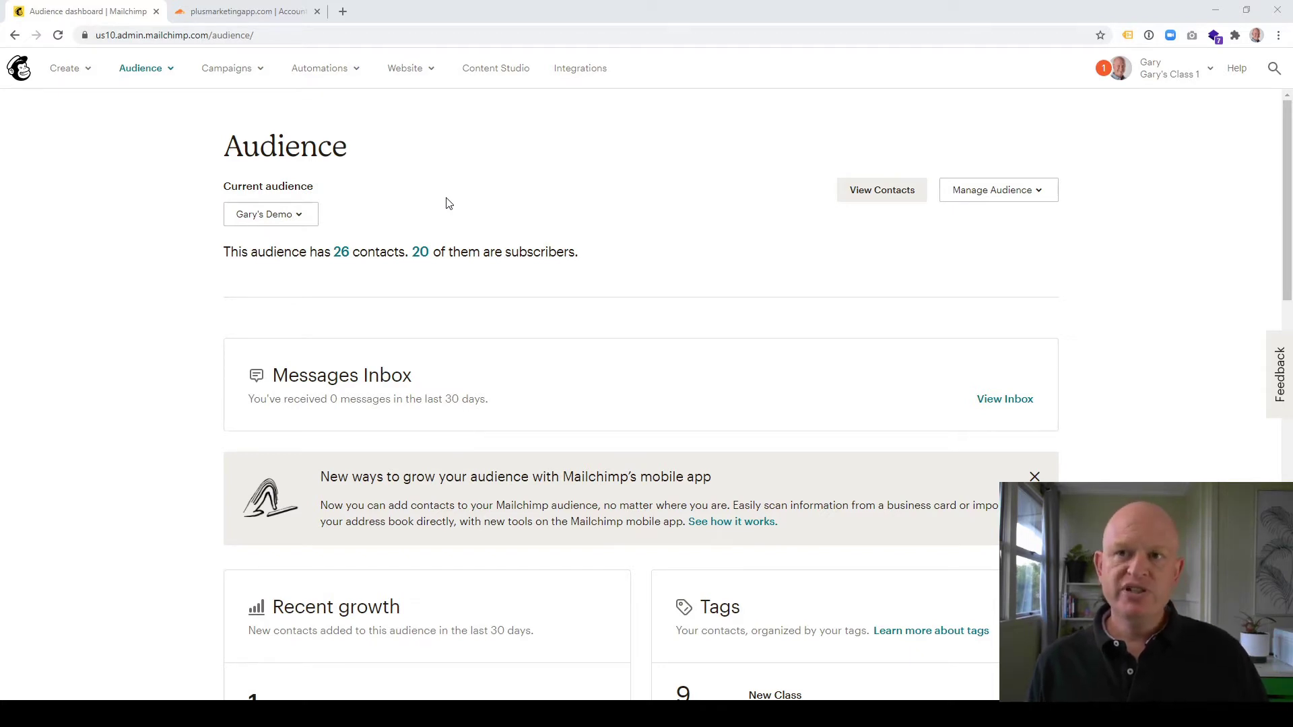
- Open Mailchimp's Website > Domains list, where plusmarketingapp.com shows as verified but not authenticated
left_click(429, 79)
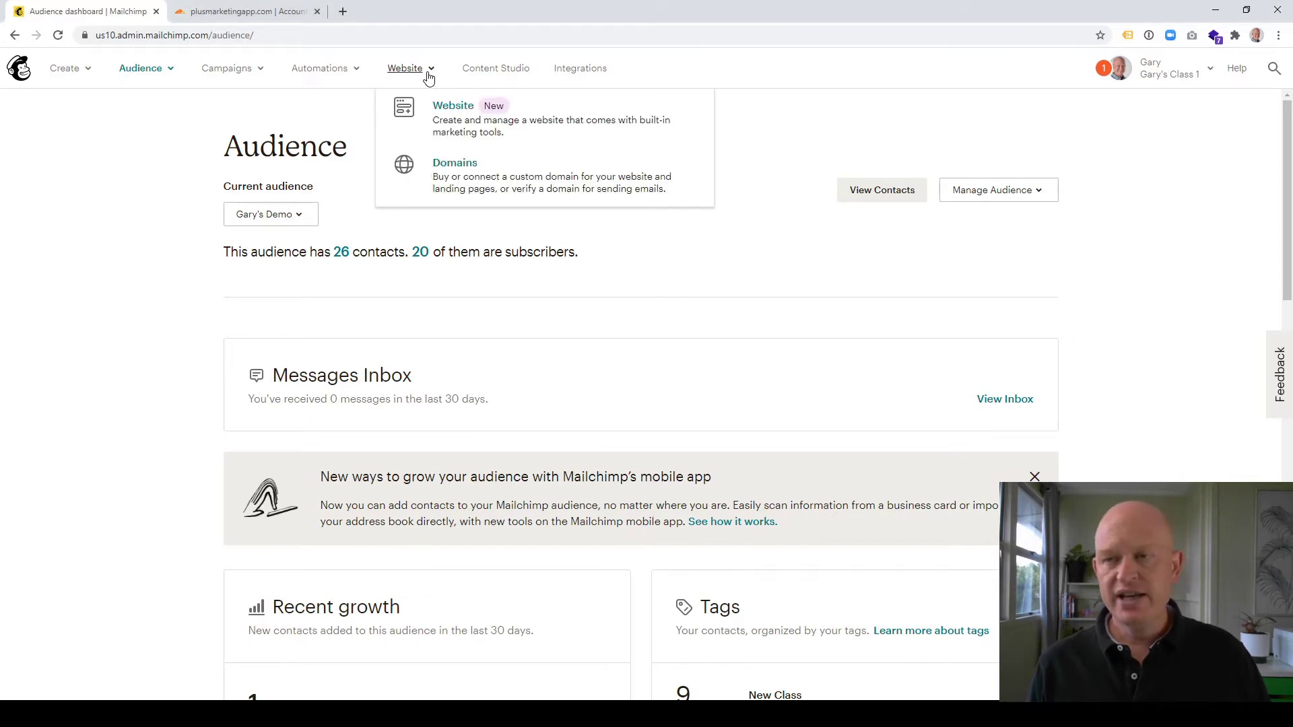
left_click(441, 169)
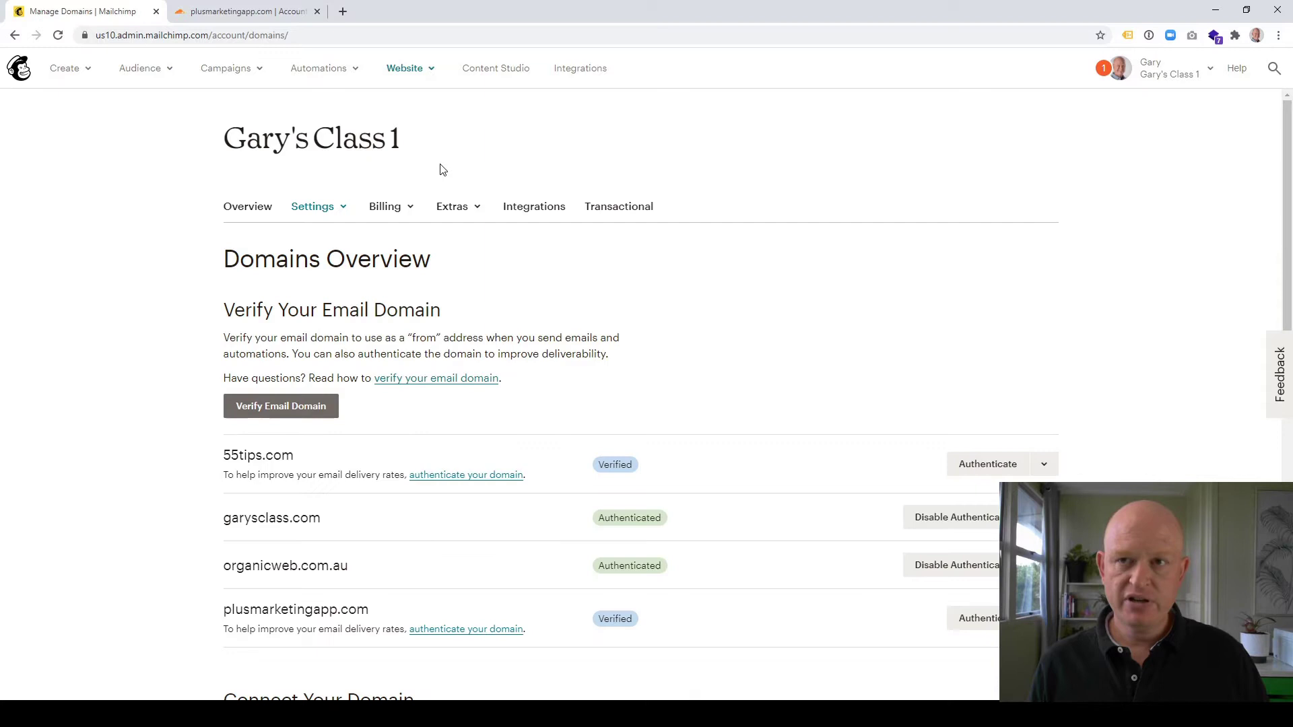
scroll(458, 265, "down", 1)
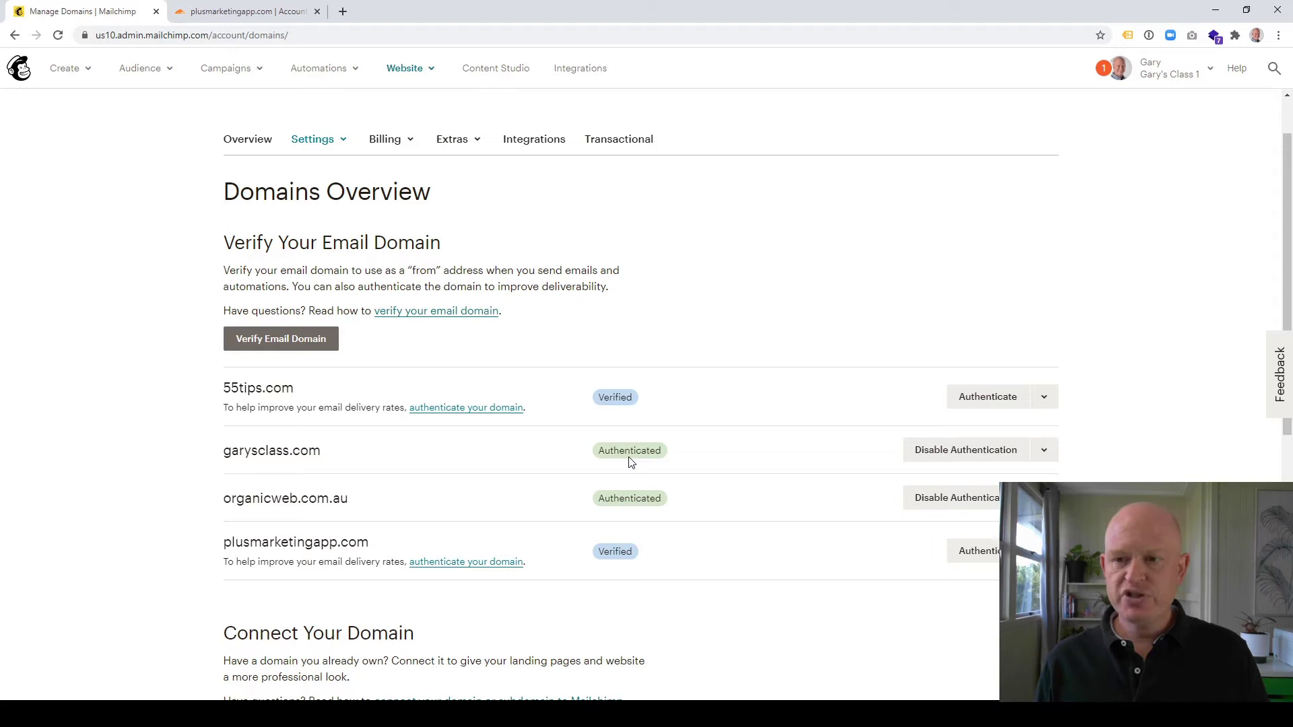
- Bring up Cloudflare's DNS records for plusmarketingapp.com, listing its CNAME, MX and TXT entries
left_click(216, 18)
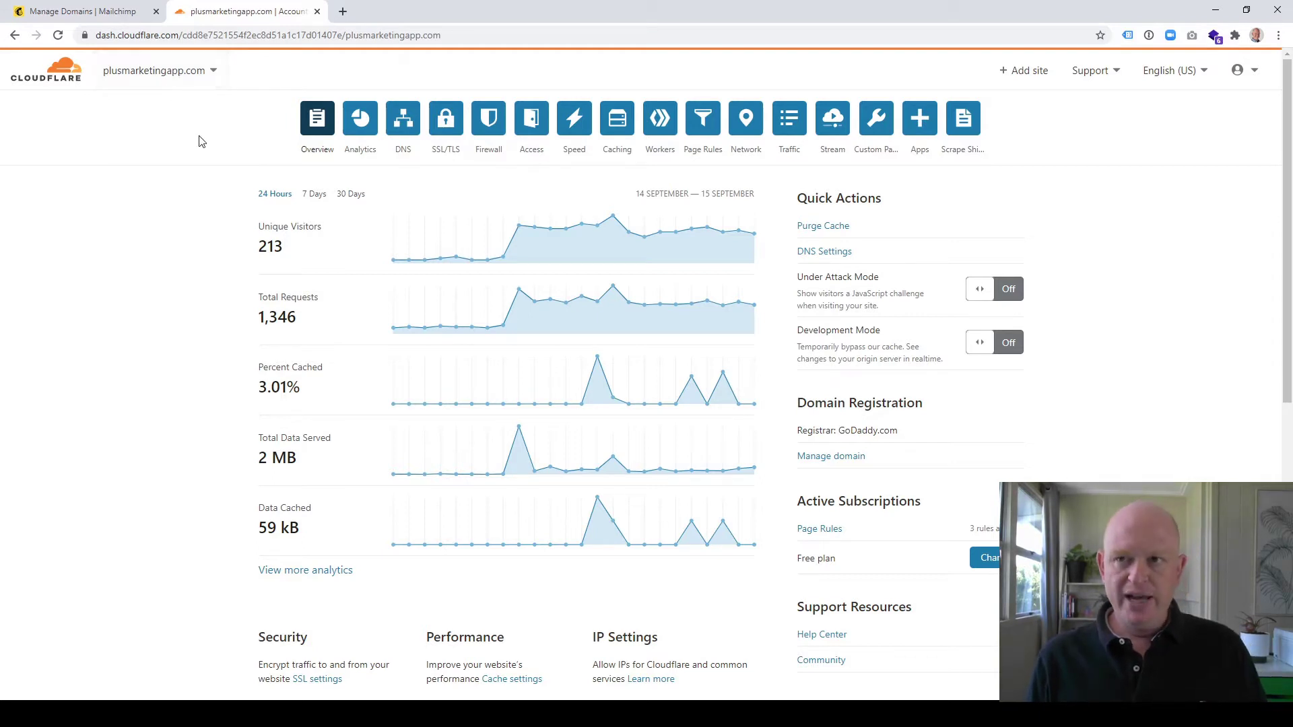
left_click(403, 125)
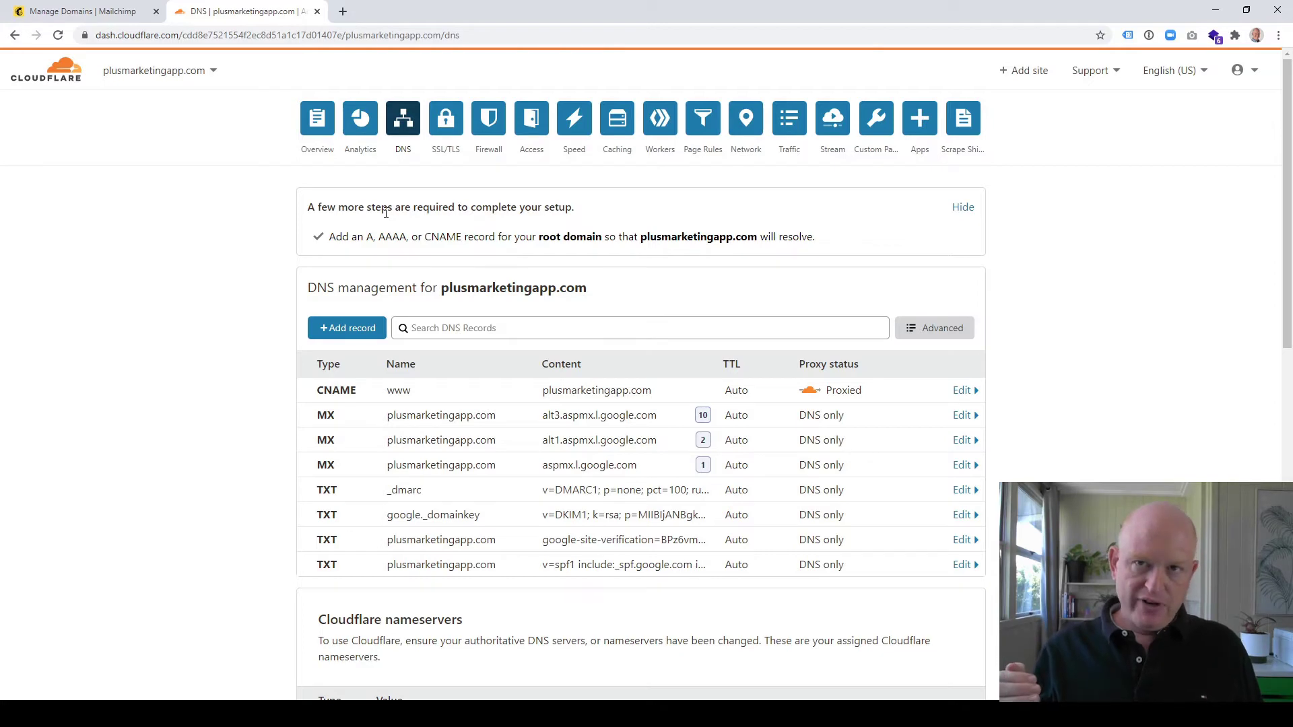
- Start authenticating plusmarketingapp.com in Mailchimp and select the k2._domainkey record name to copy
left_click(80, 14)
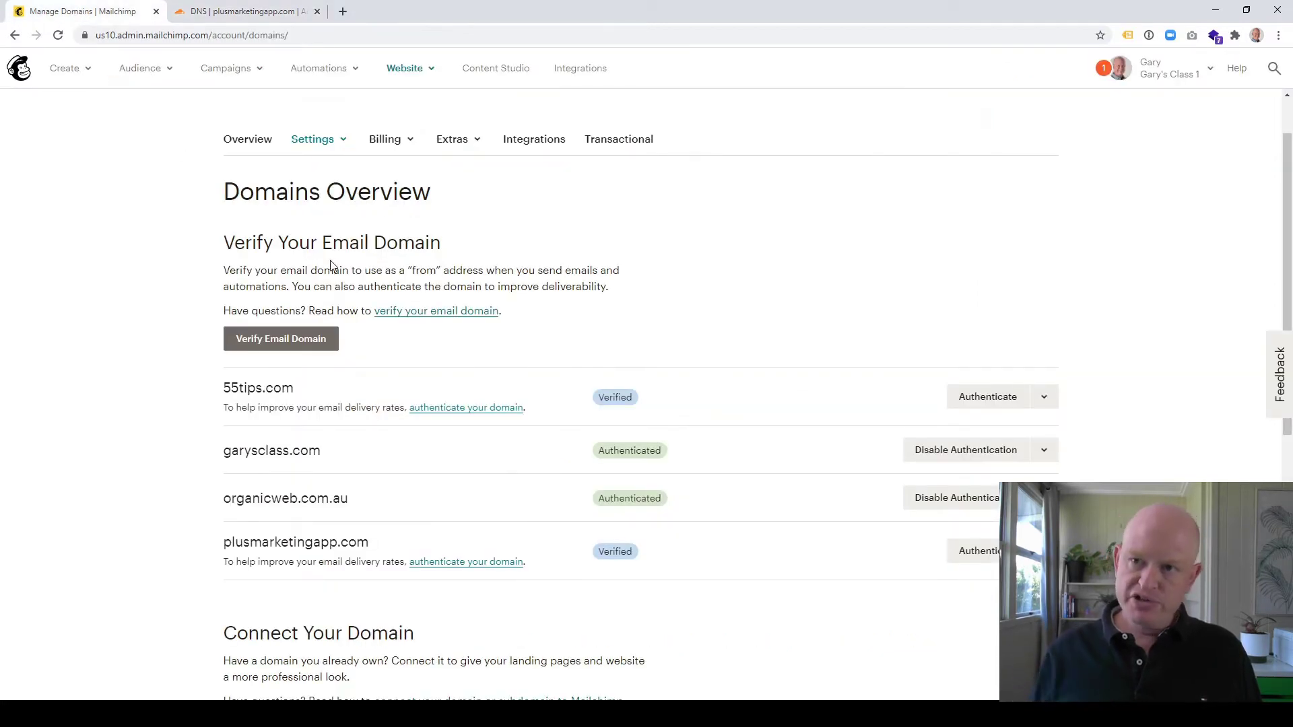
left_click(436, 75)
left_click(1006, 194)
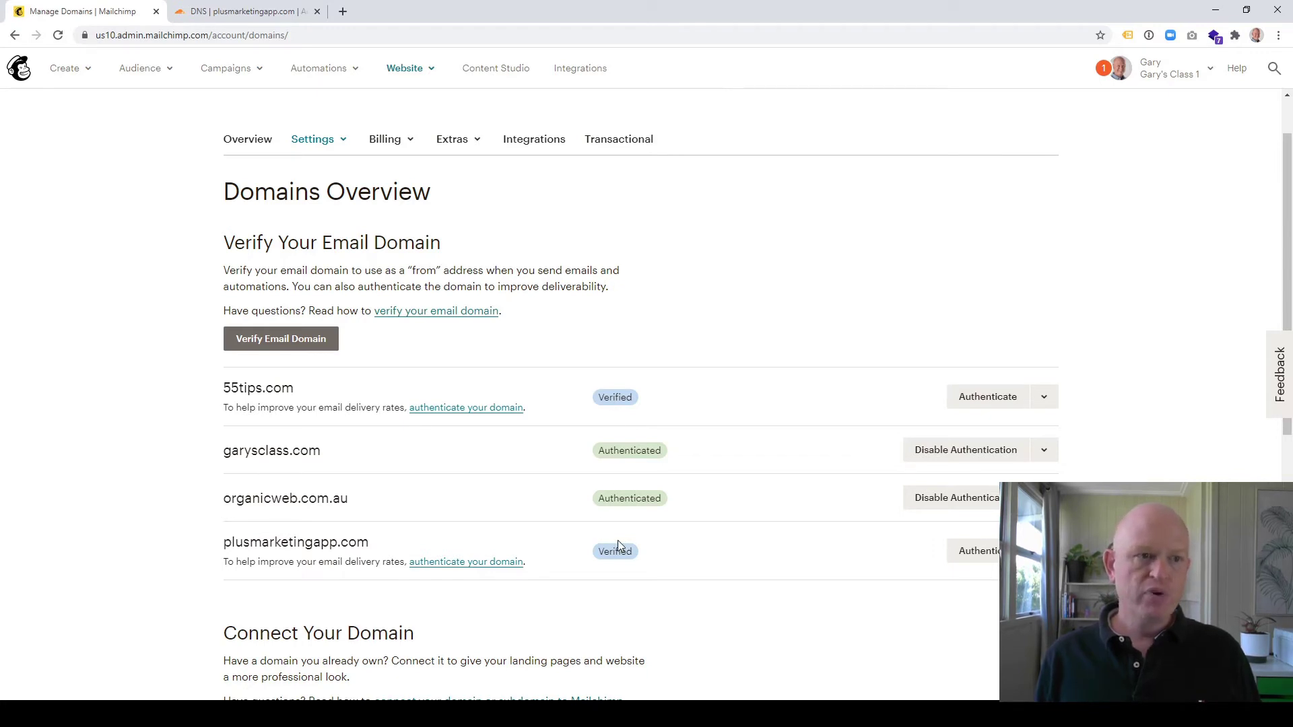
scroll(618, 544, "down", 2)
scroll(686, 485, "down", 1)
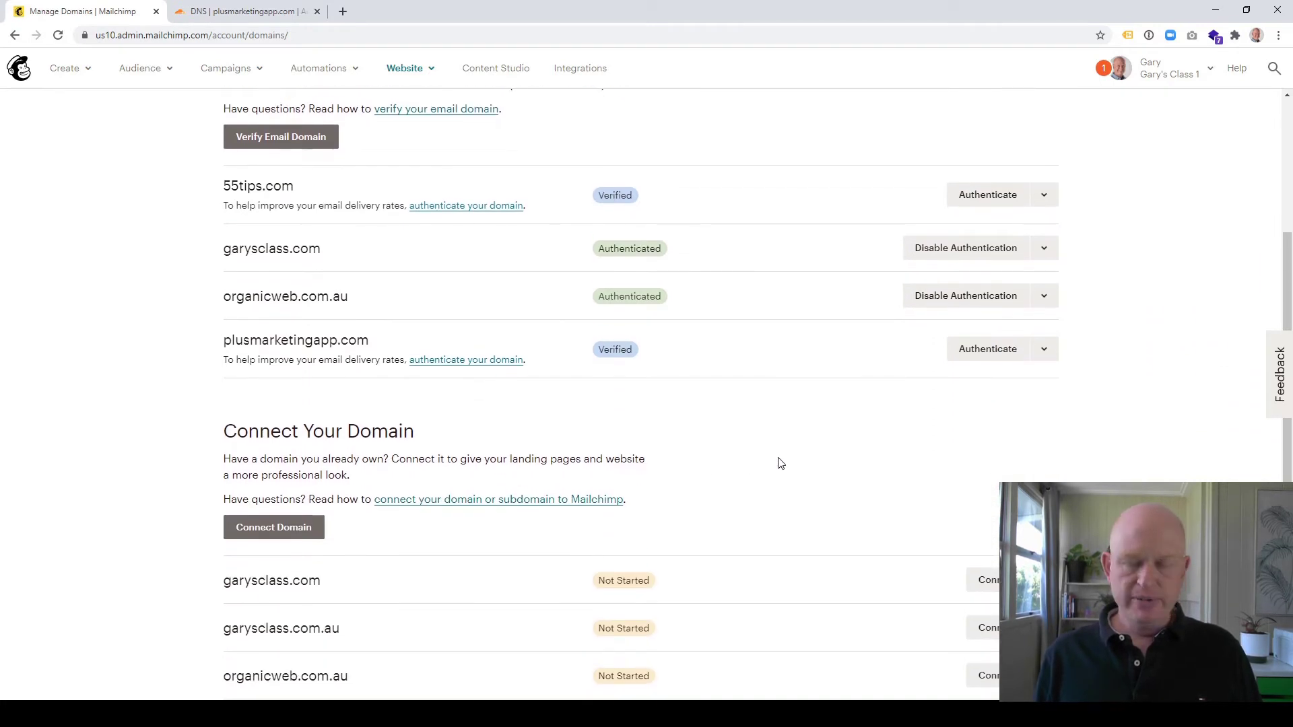
left_click(985, 351)
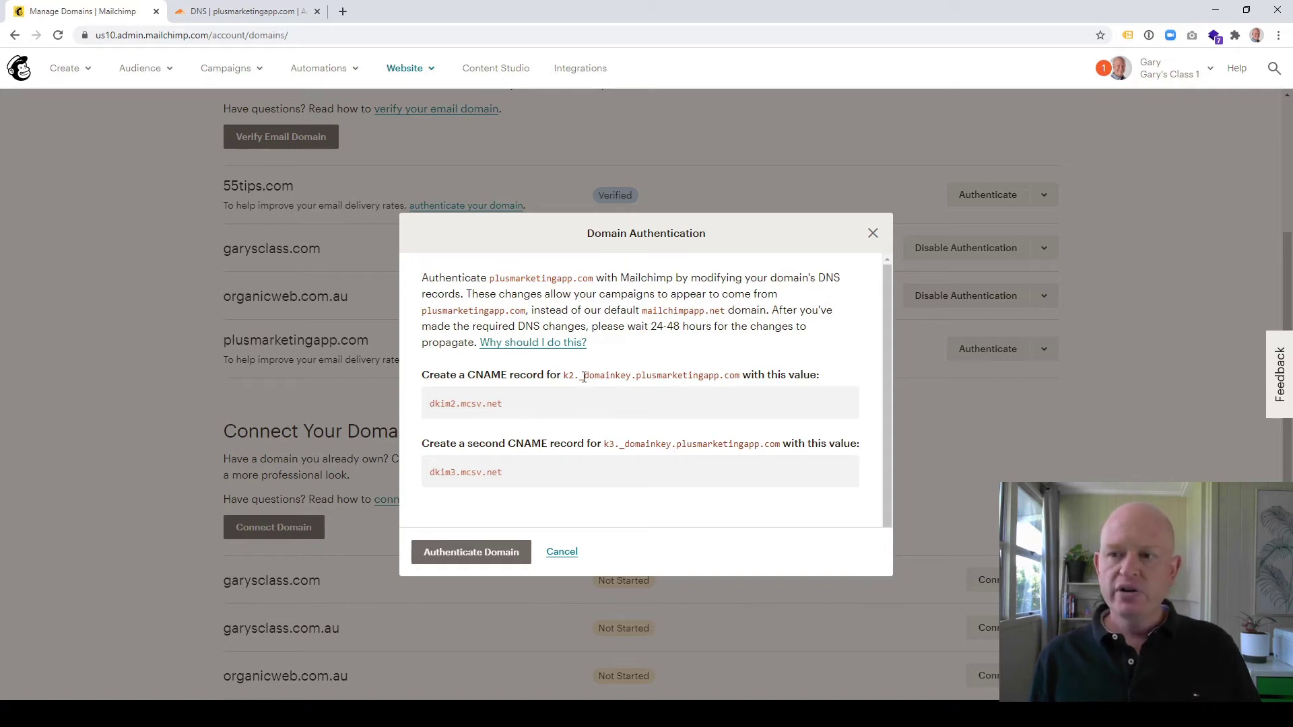
left_click_drag(573, 376, 633, 375)
key("ctrl+c")
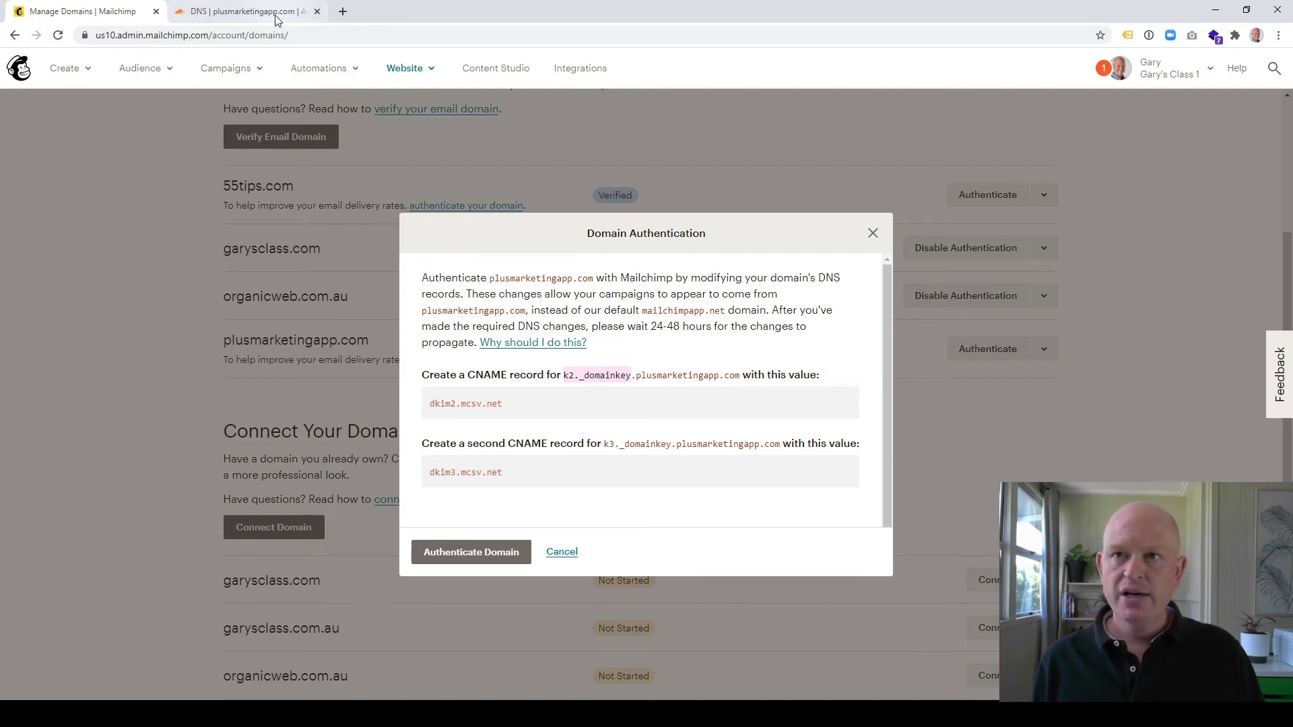
- Add a new CNAME record in Cloudflare named k2._domainkey
left_click(246, 11)
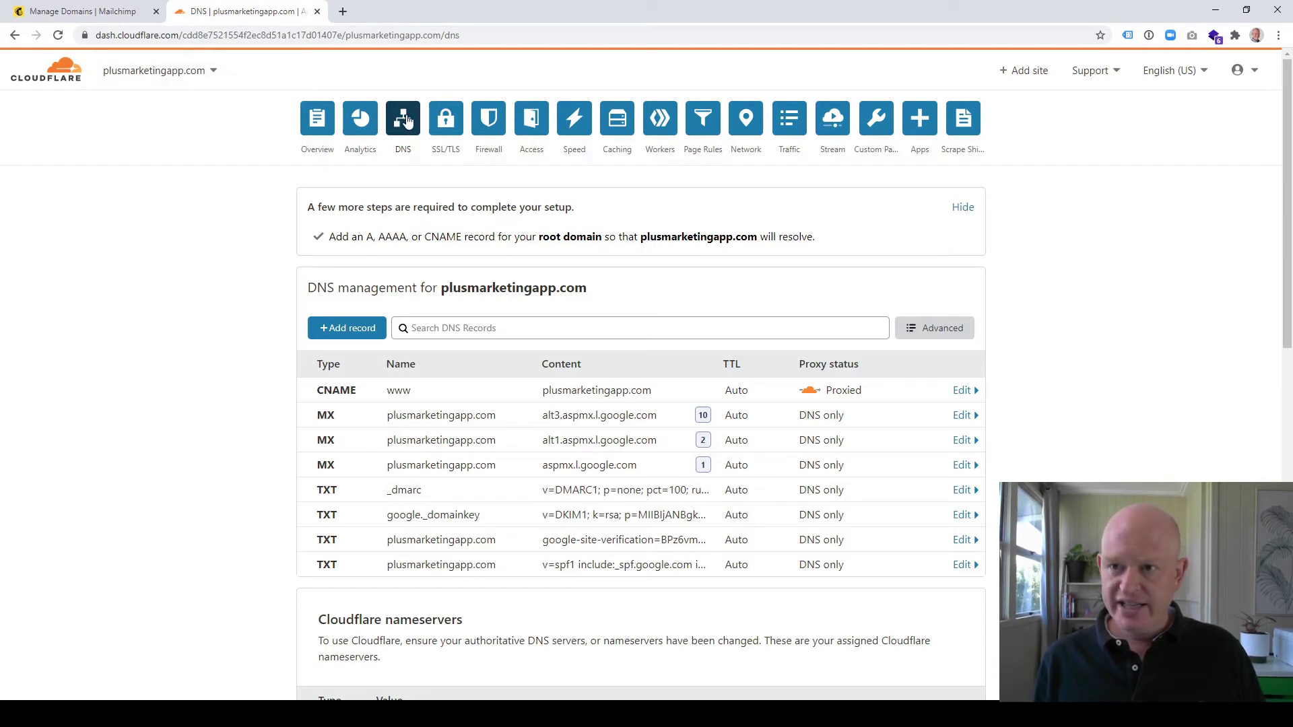
left_click(355, 334)
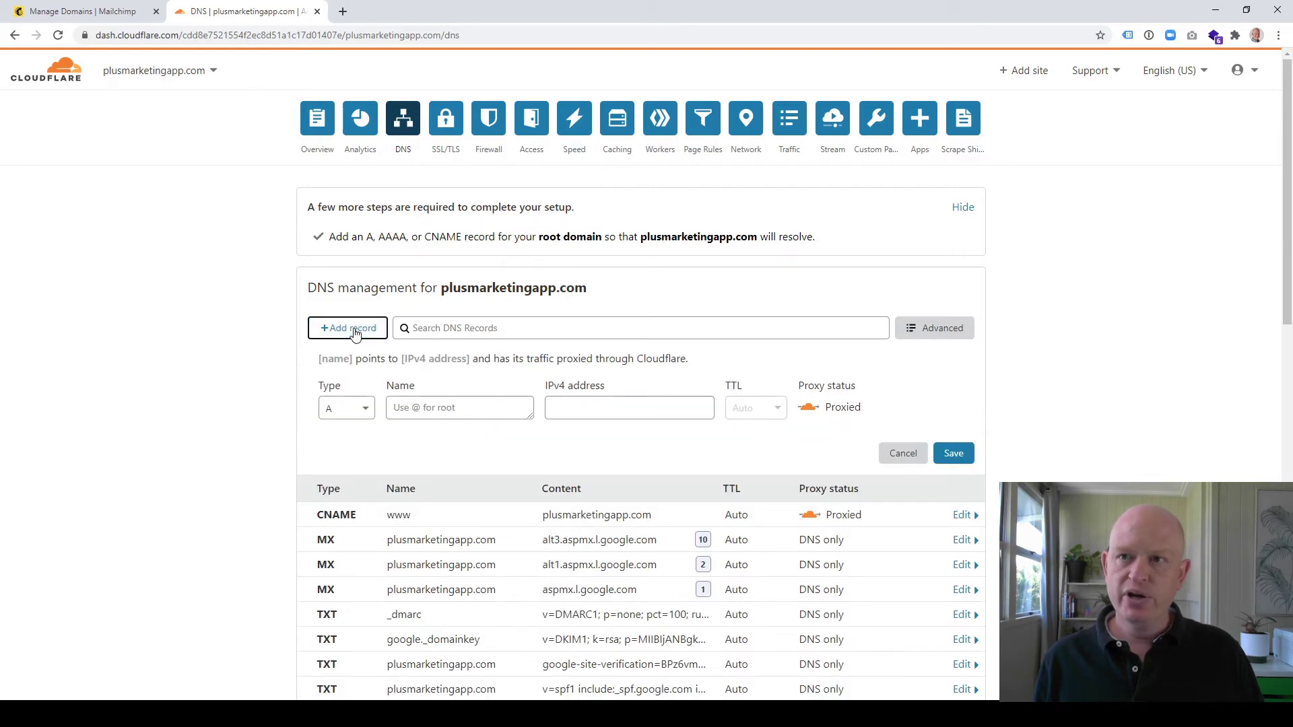
left_click(103, 13)
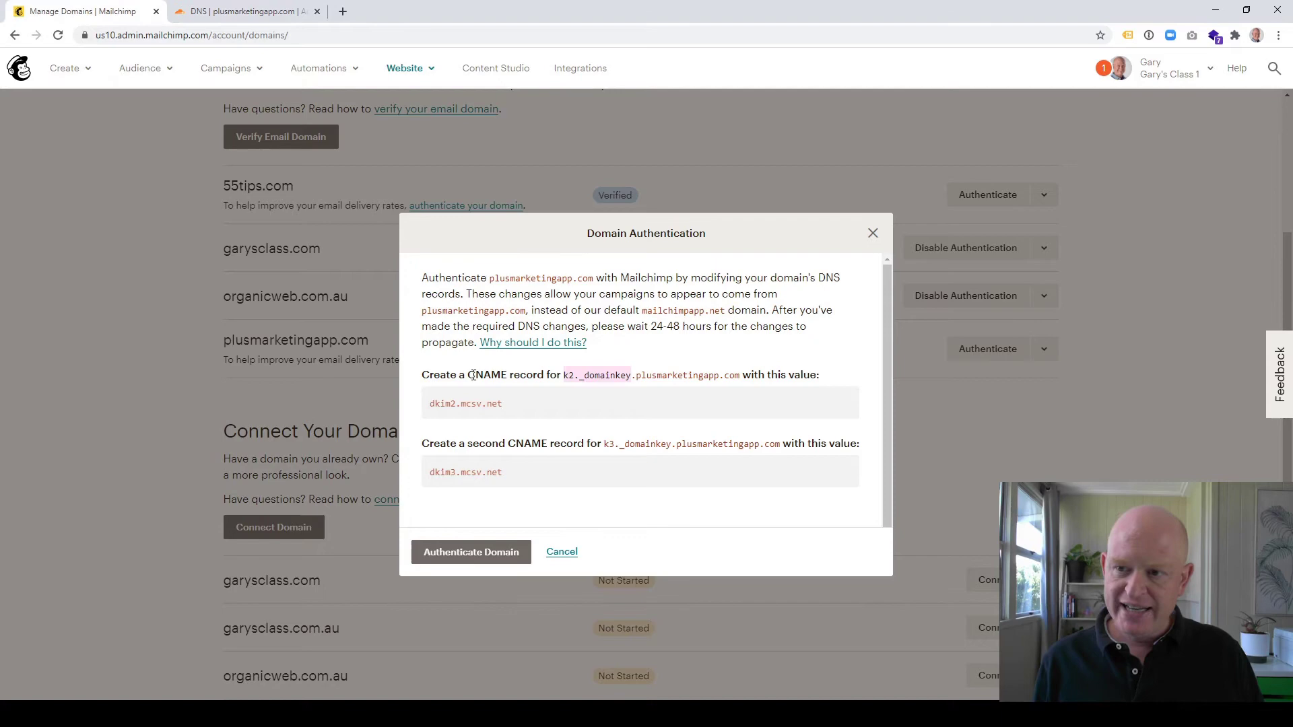
left_click(258, 15)
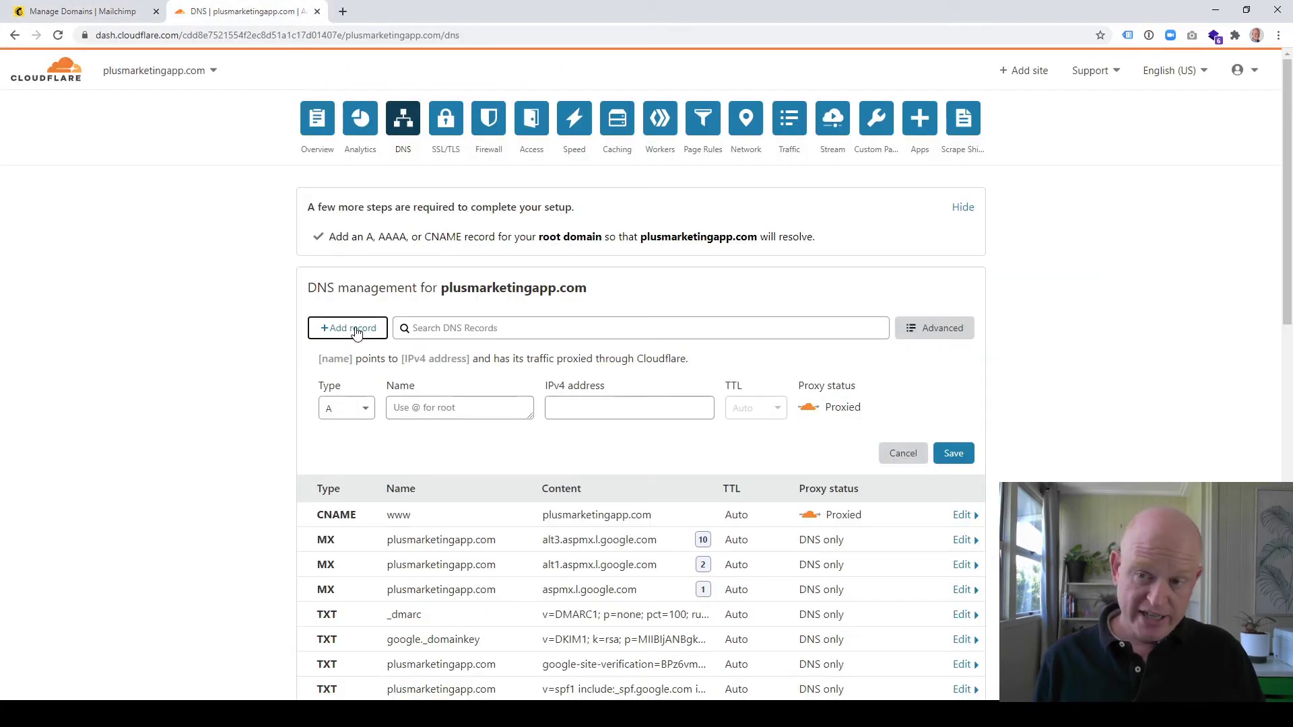
left_click(356, 410)
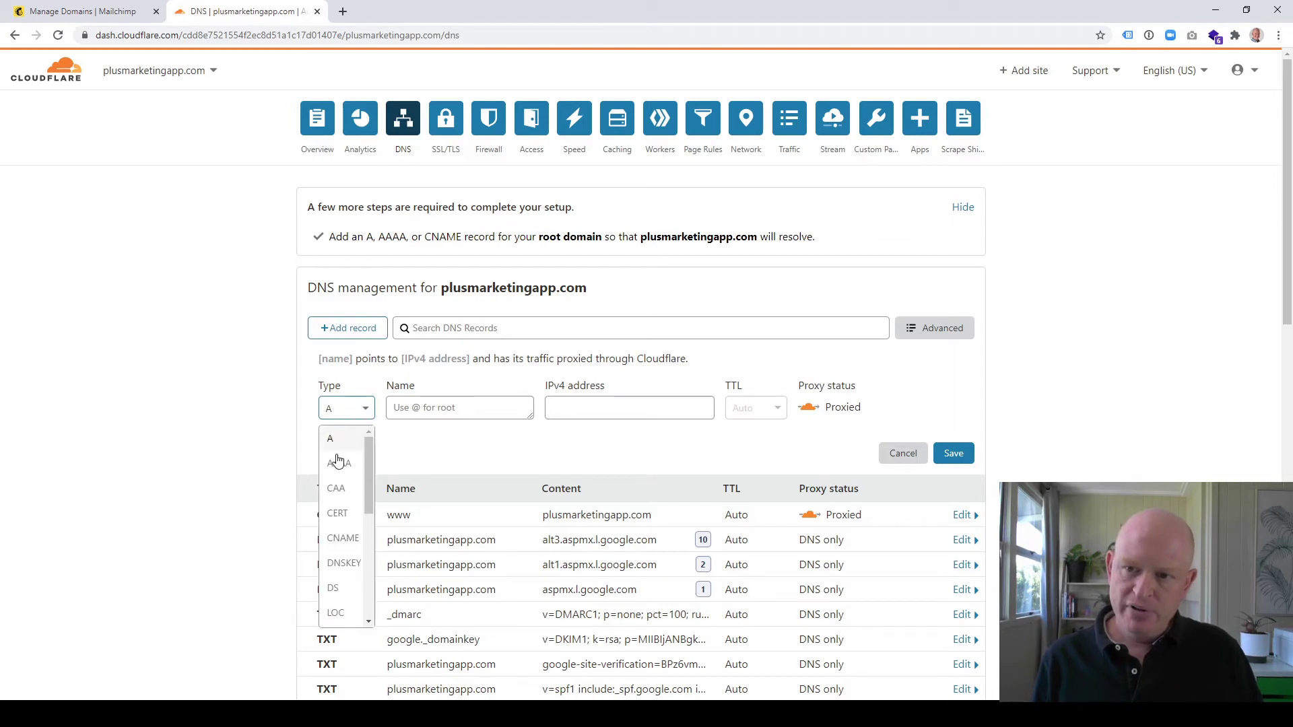
left_click(340, 540)
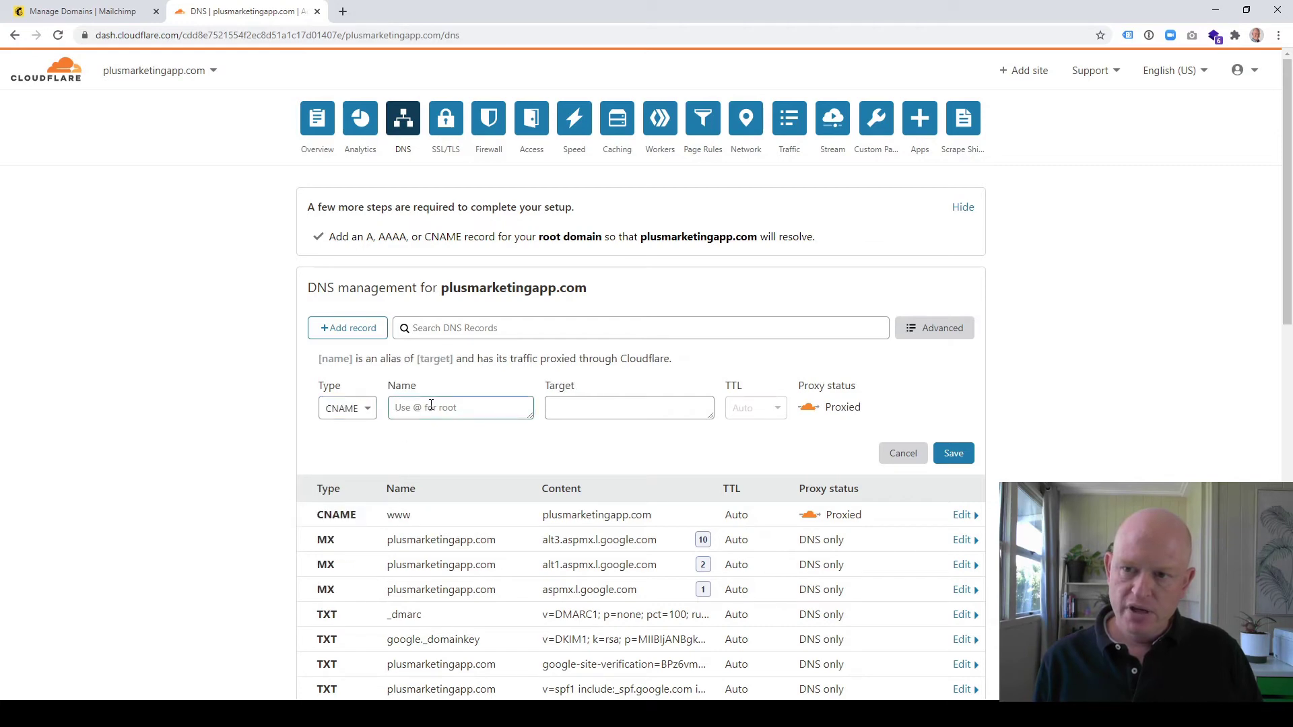
left_click(27, 8)
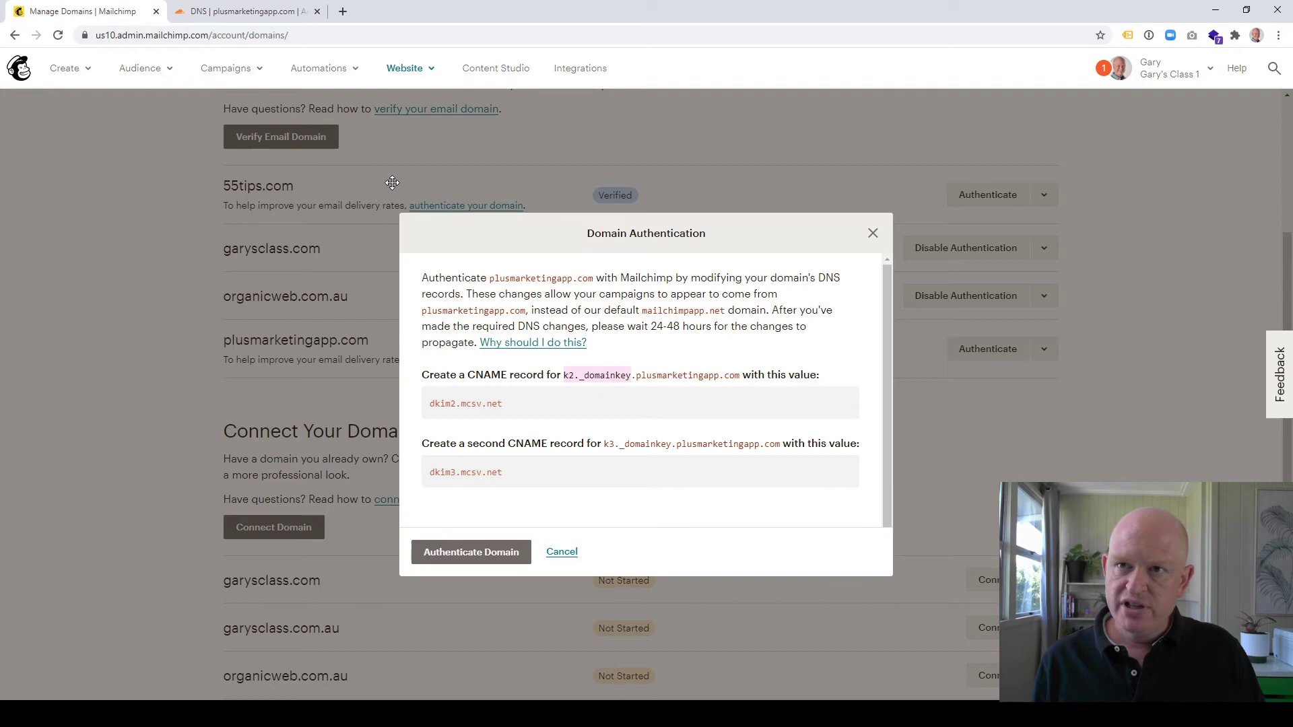
left_click(243, 14)
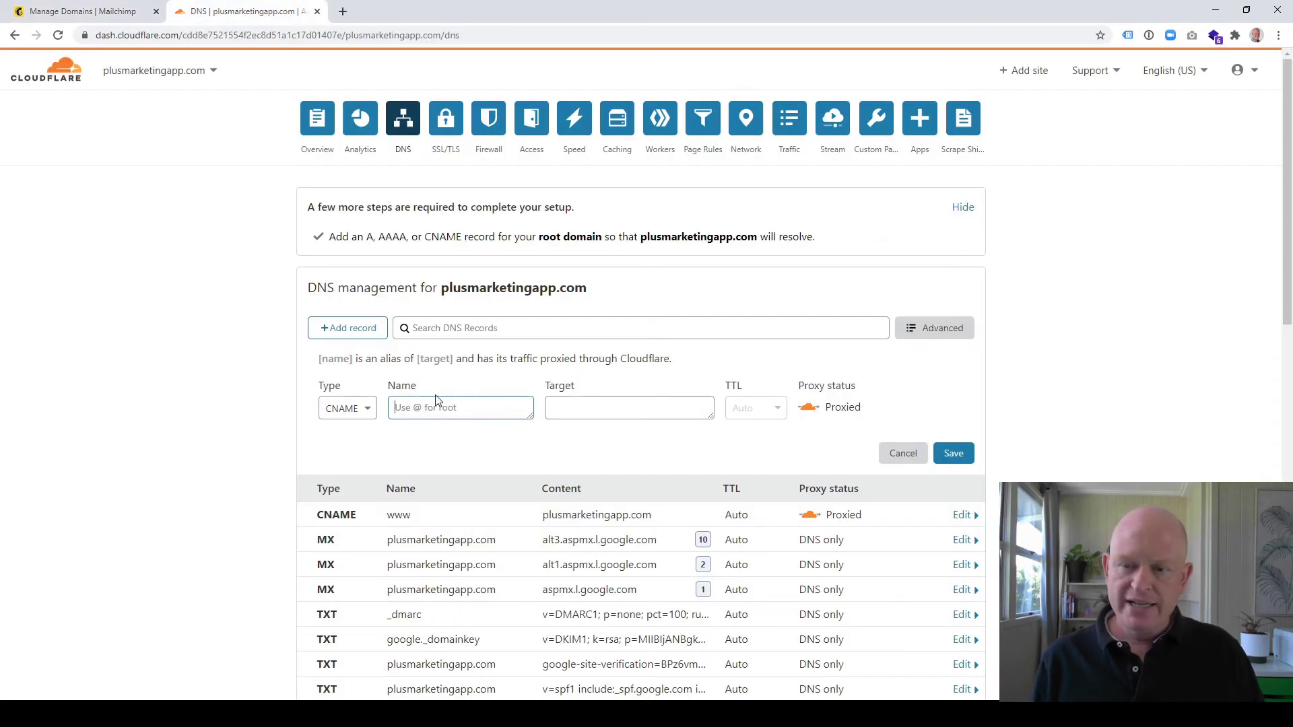
key("ctrl+v")
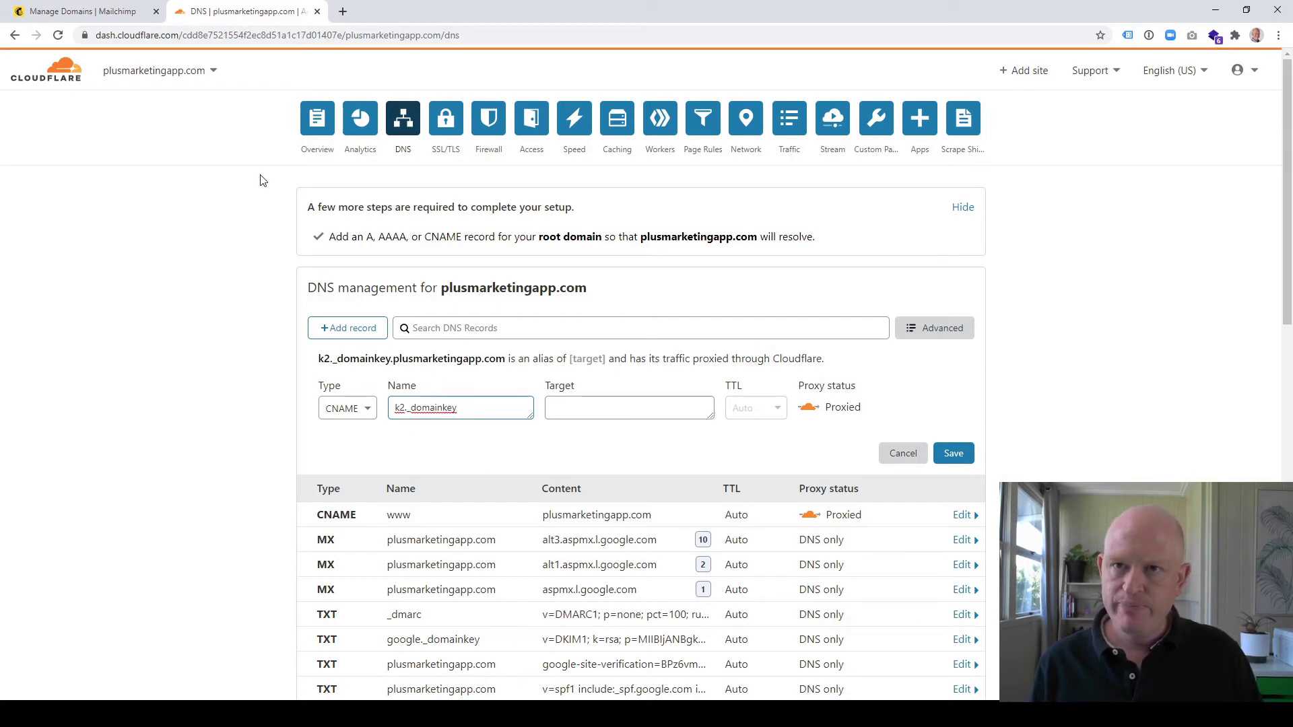
- Paste dkim2.mcsv.net from Mailchimp as the record's target and save it
left_click(120, 15)
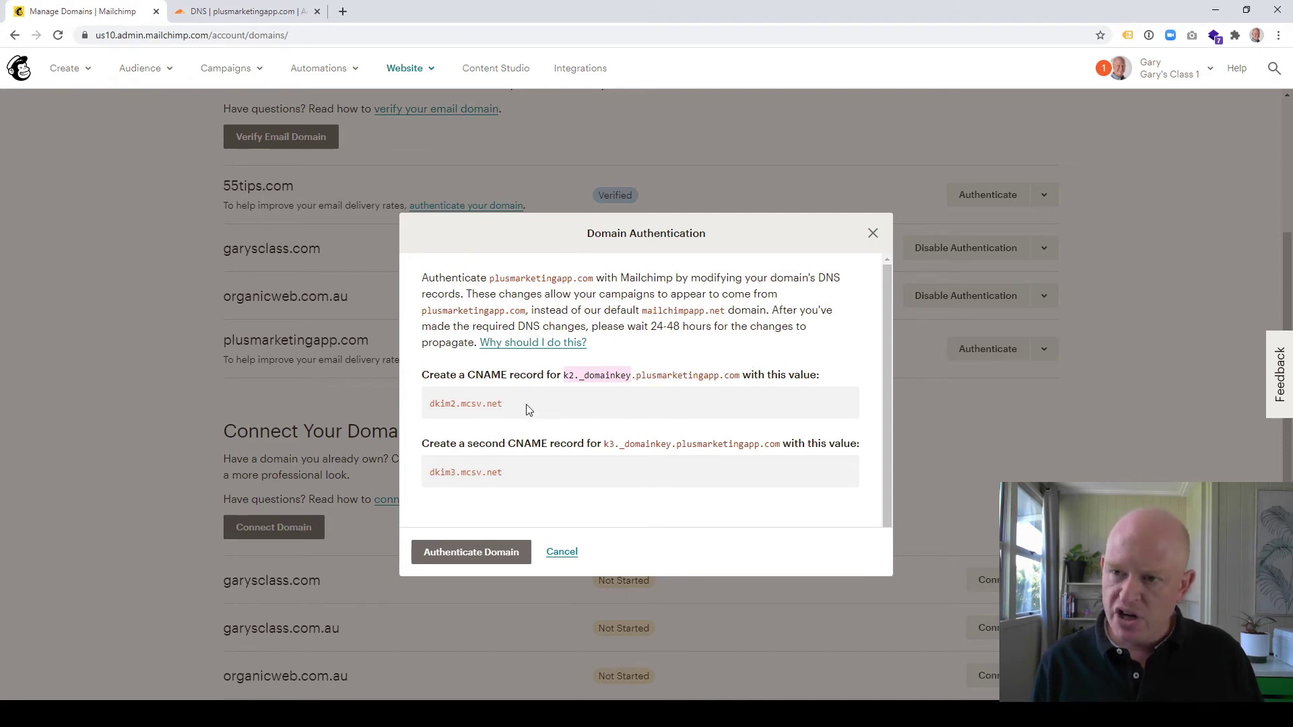
left_click_drag(527, 407, 431, 407)
key("ctrl+c")
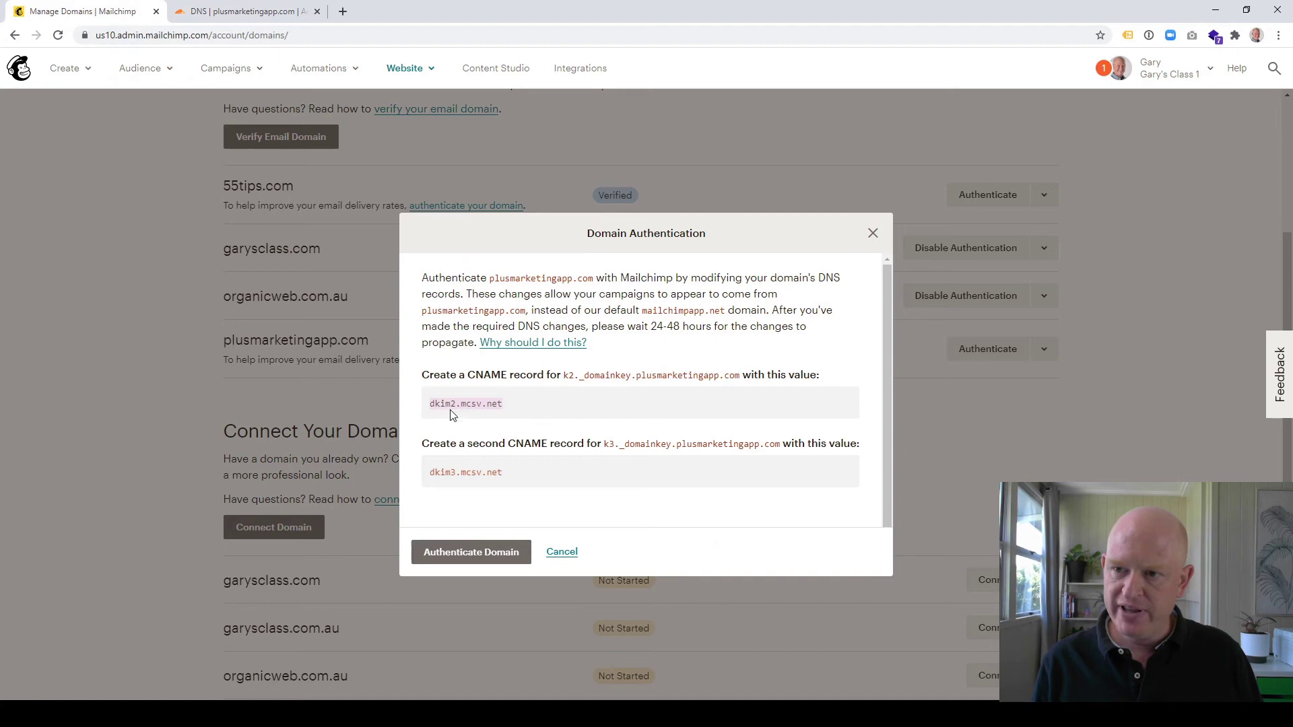
left_click(273, 12)
left_click(596, 407)
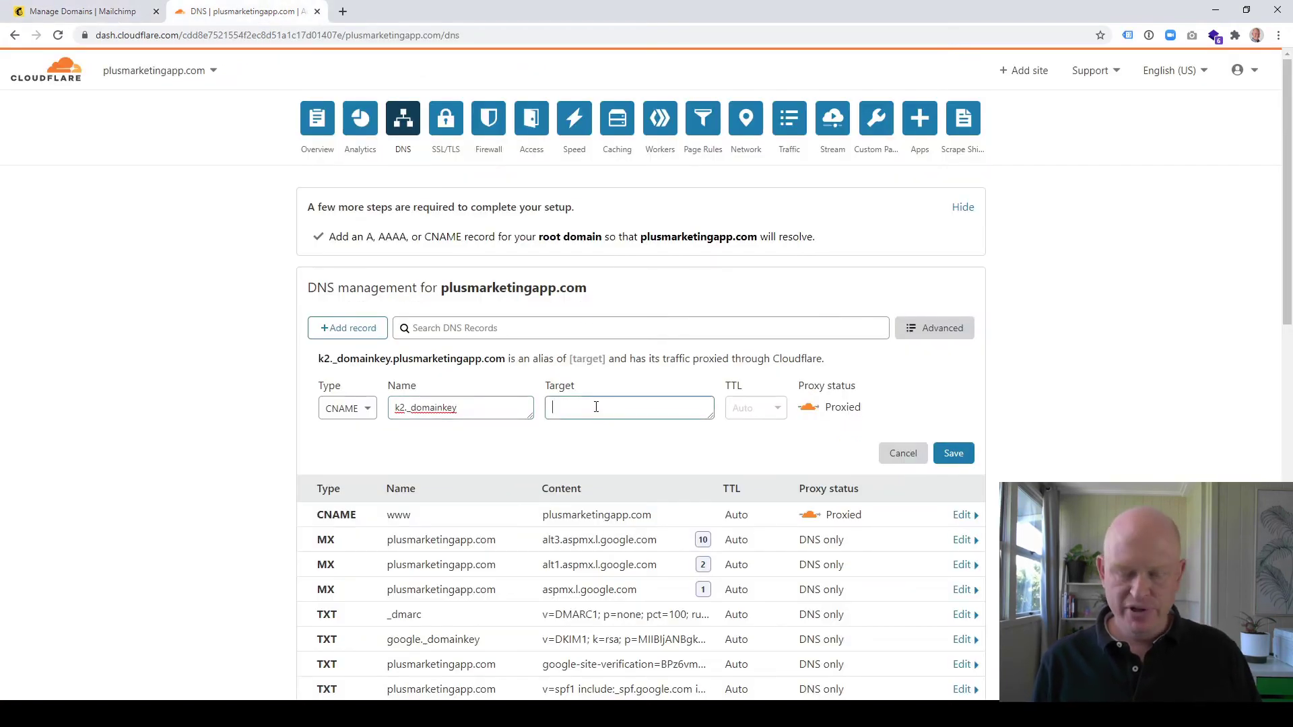
key("ctrl+v")
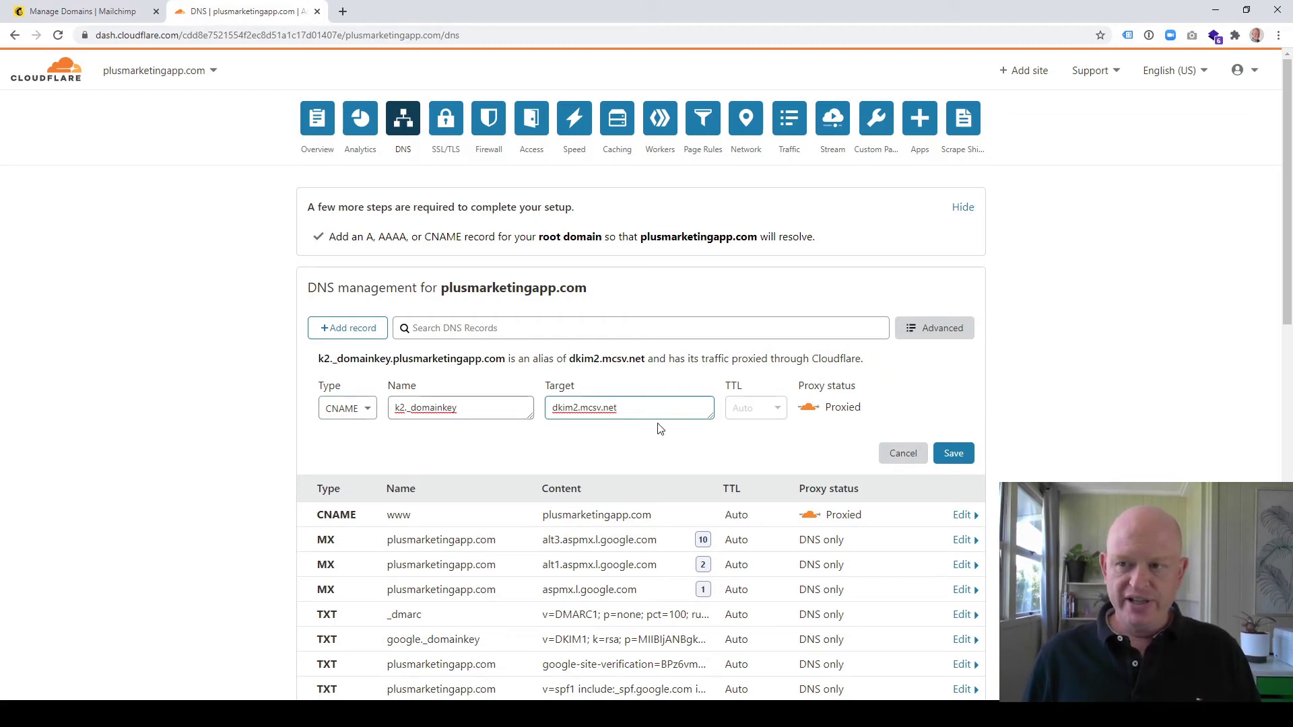
left_click(956, 455)
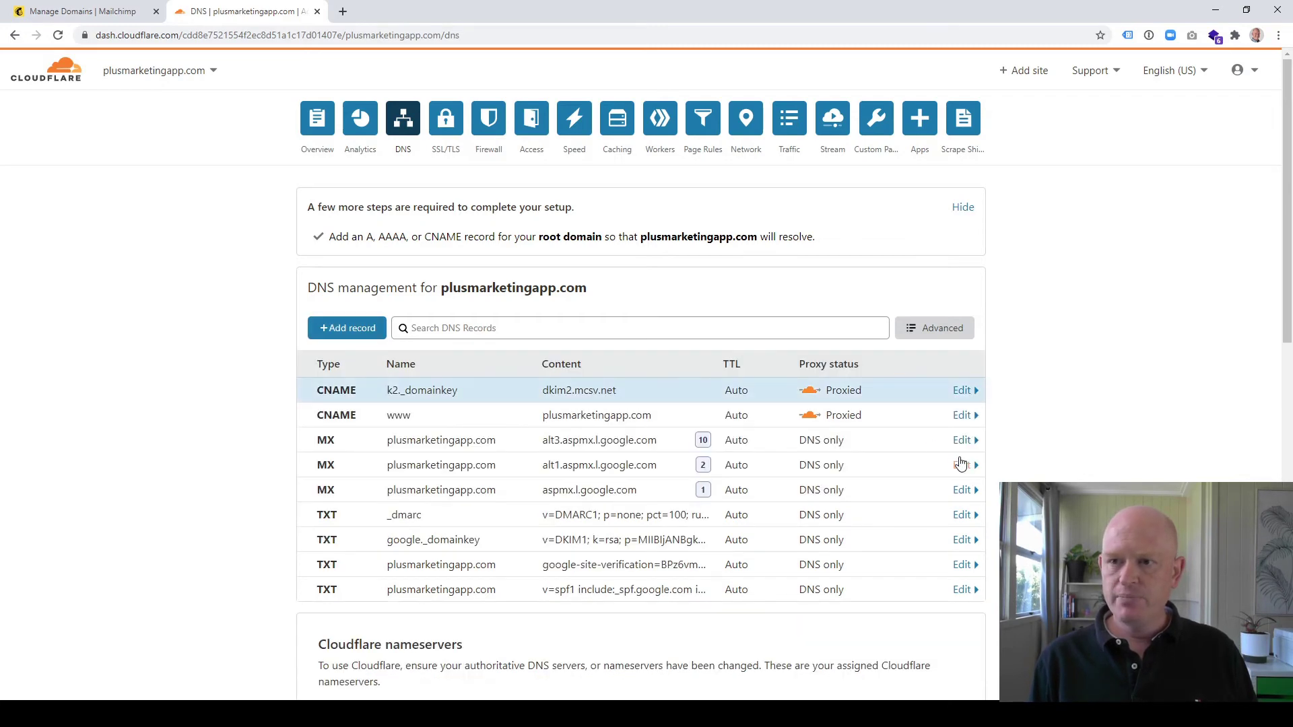
- Copy k3._domainkey from Mailchimp into a new Cloudflare CNAME record's name
left_click(97, 14)
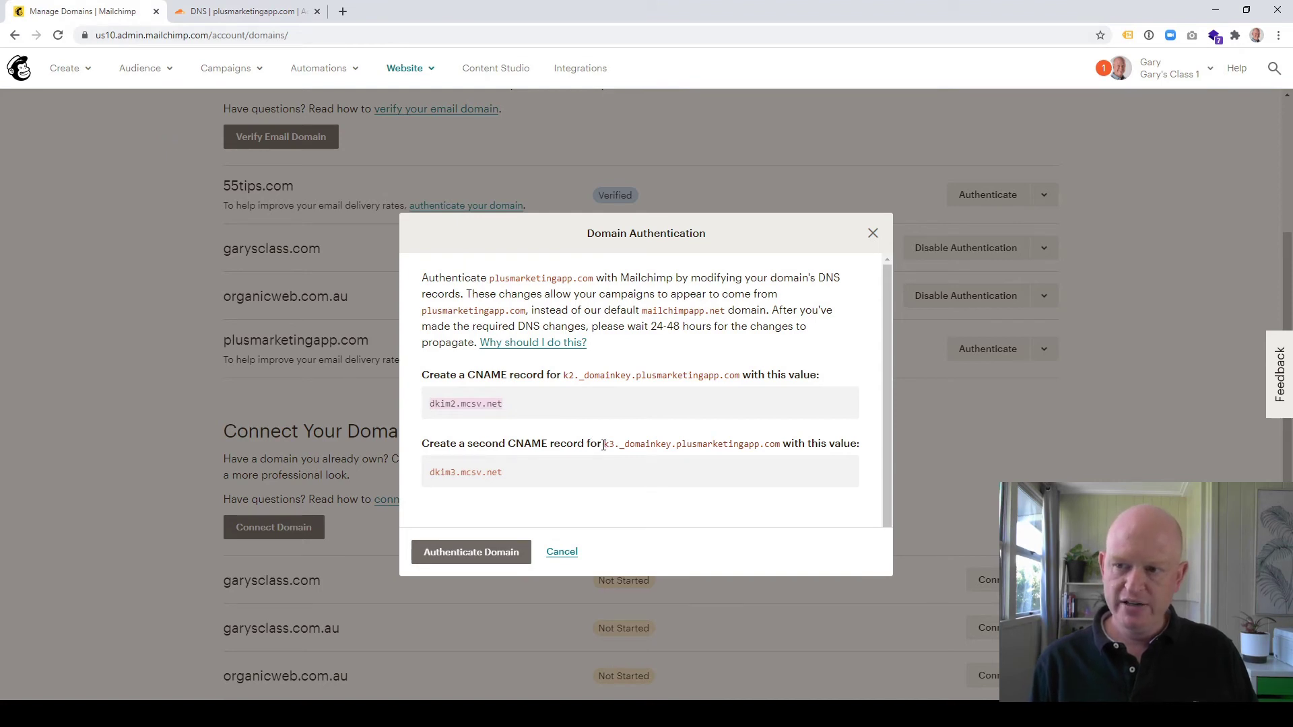
left_click_drag(603, 445, 671, 445)
key("ctrl+c")
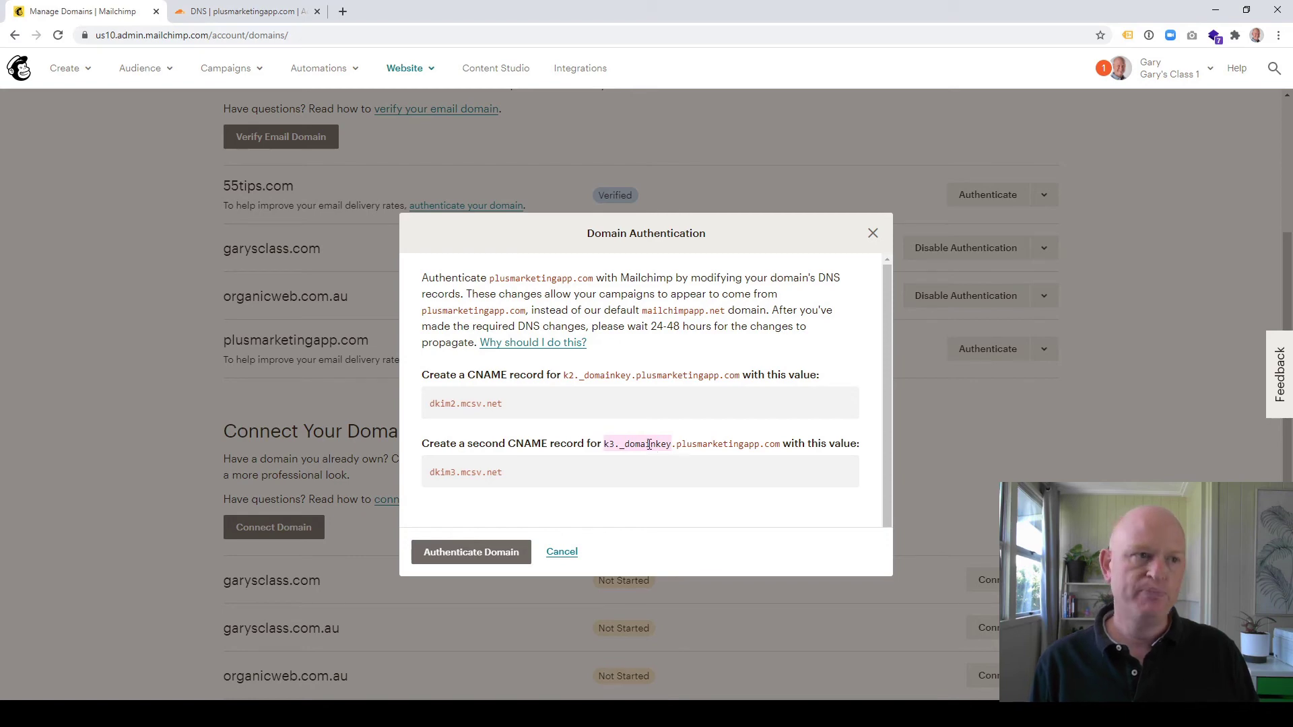
left_click(246, 14)
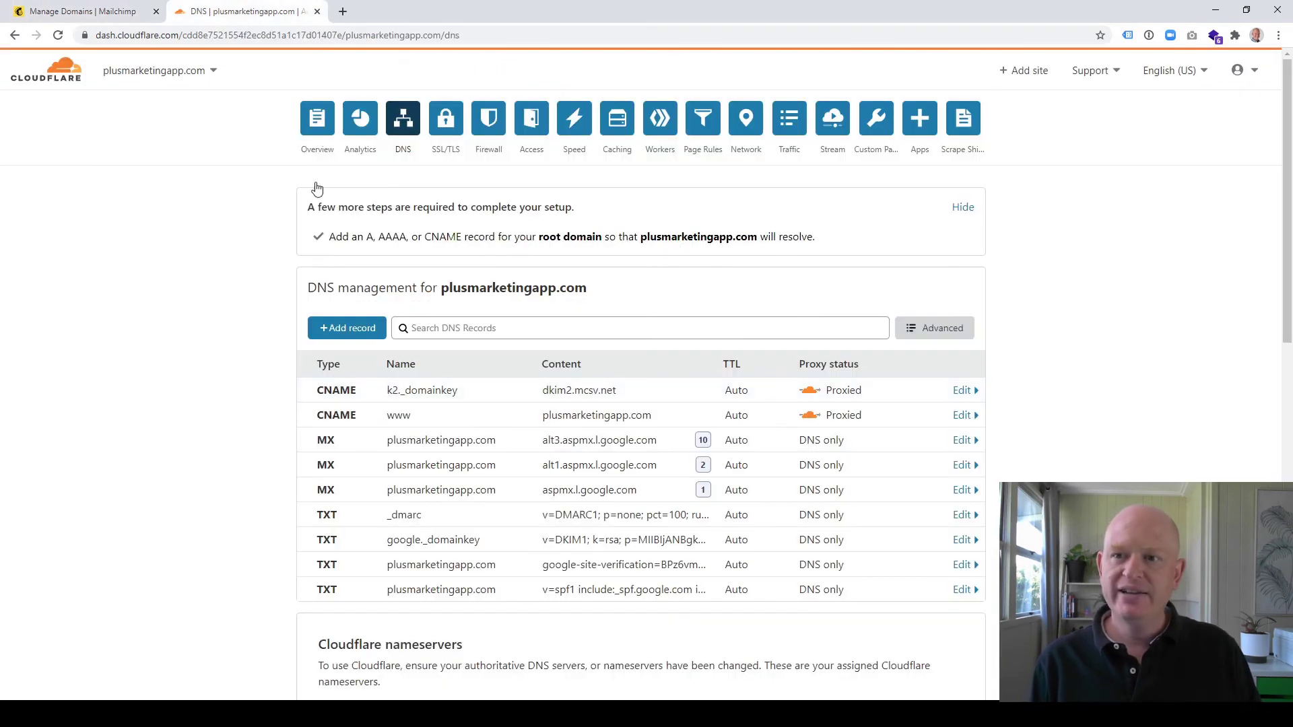
left_click(345, 329)
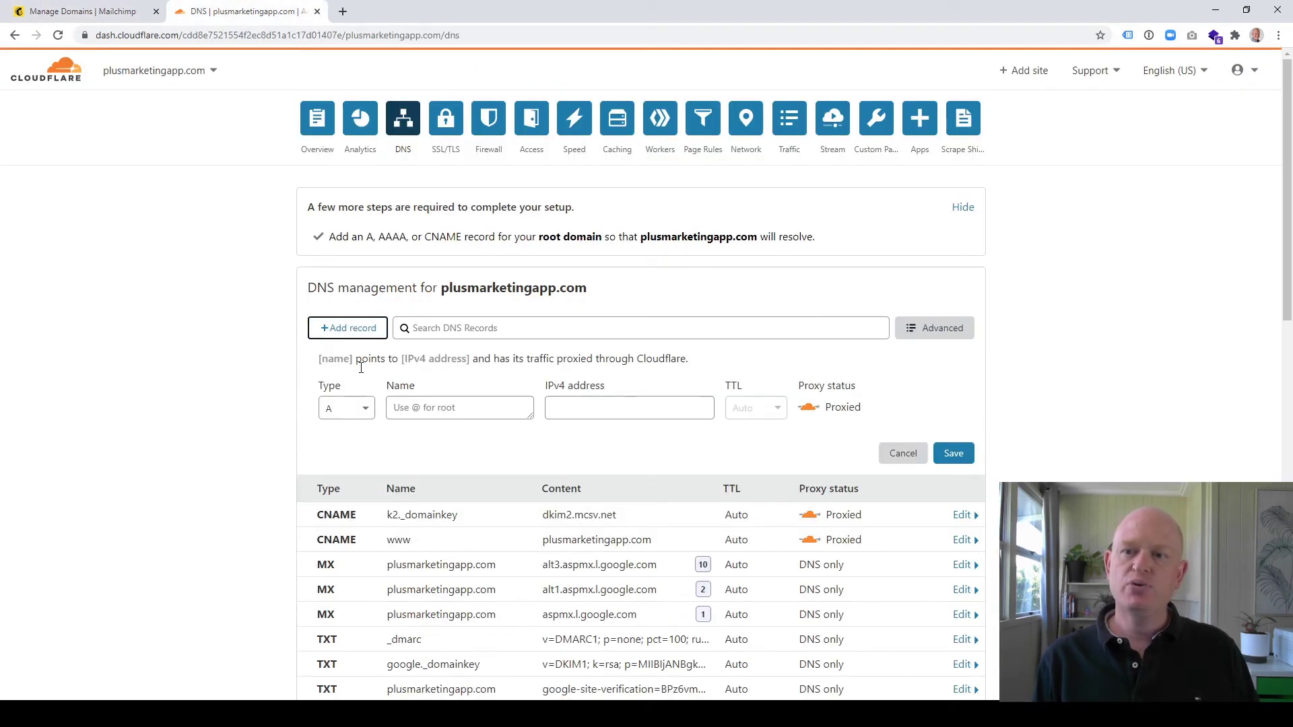
left_click(356, 412)
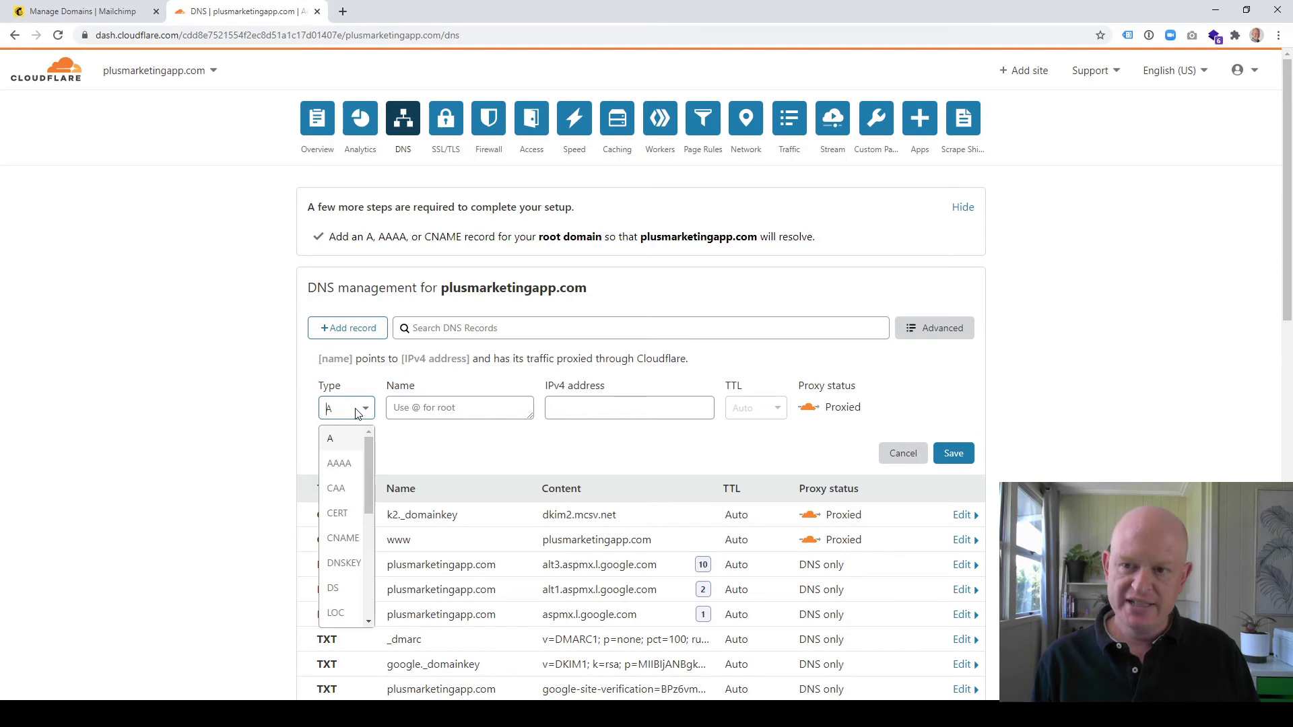
left_click(346, 534)
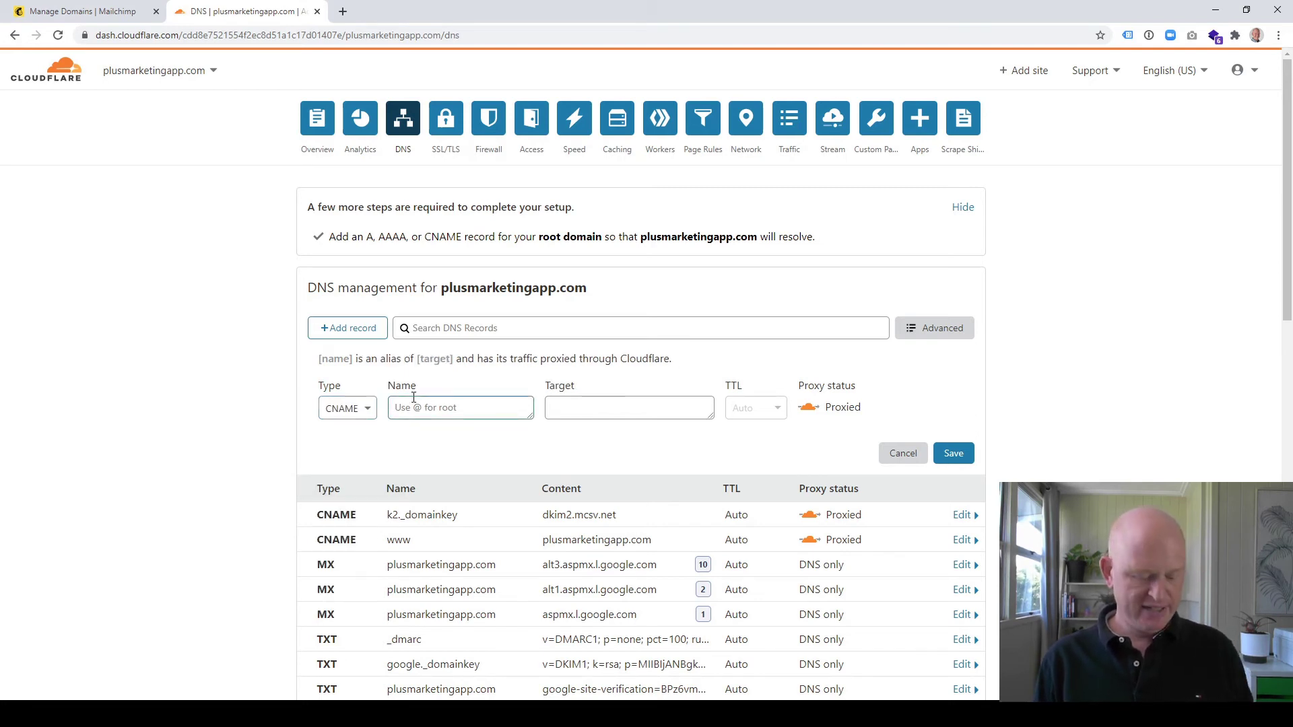
key("ctrl+v")
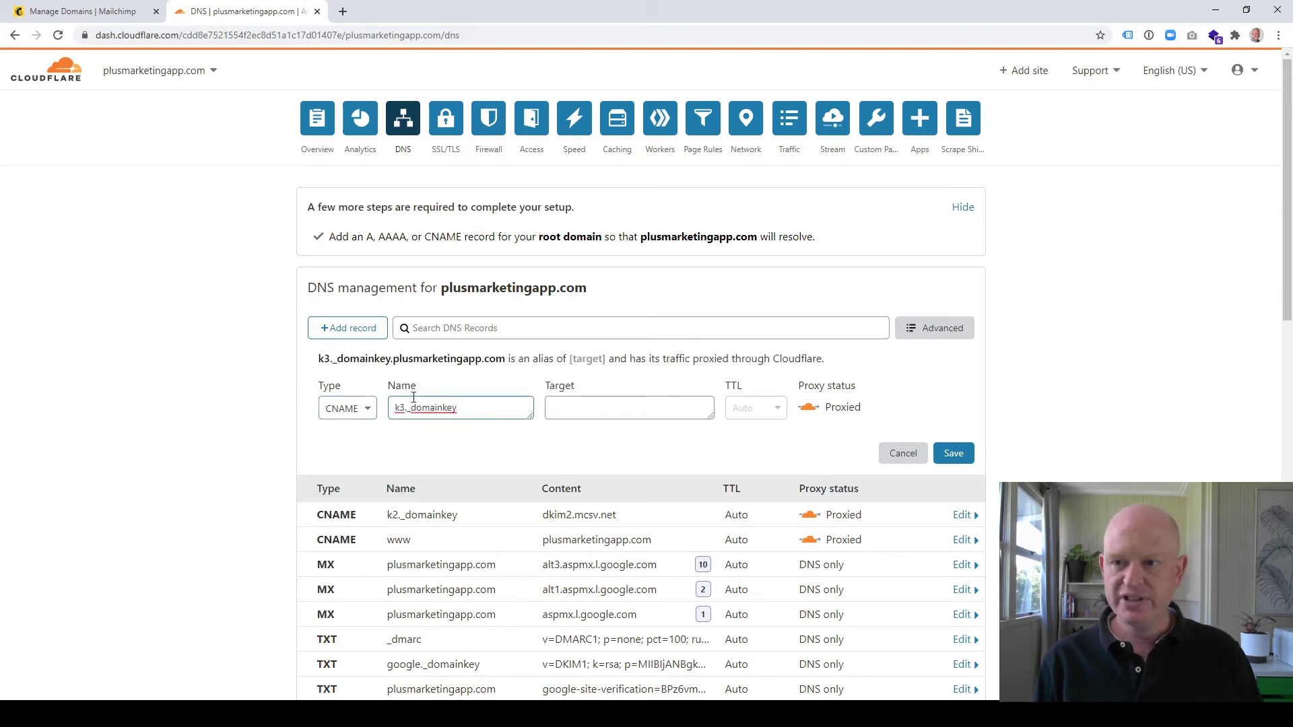
- Set the record's target to dkim3.mcsv.net copied from Mailchimp and save it
left_click(74, 12)
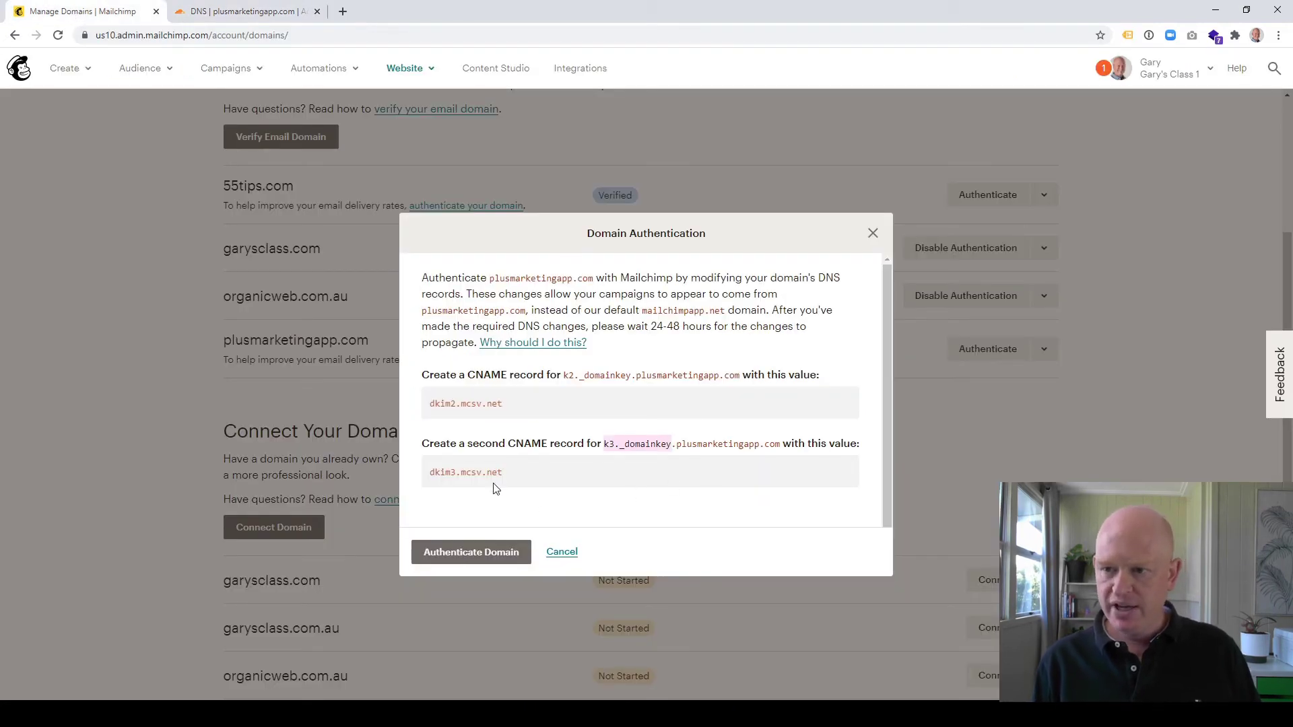
left_click_drag(502, 473, 429, 478)
key("ctrl+c")
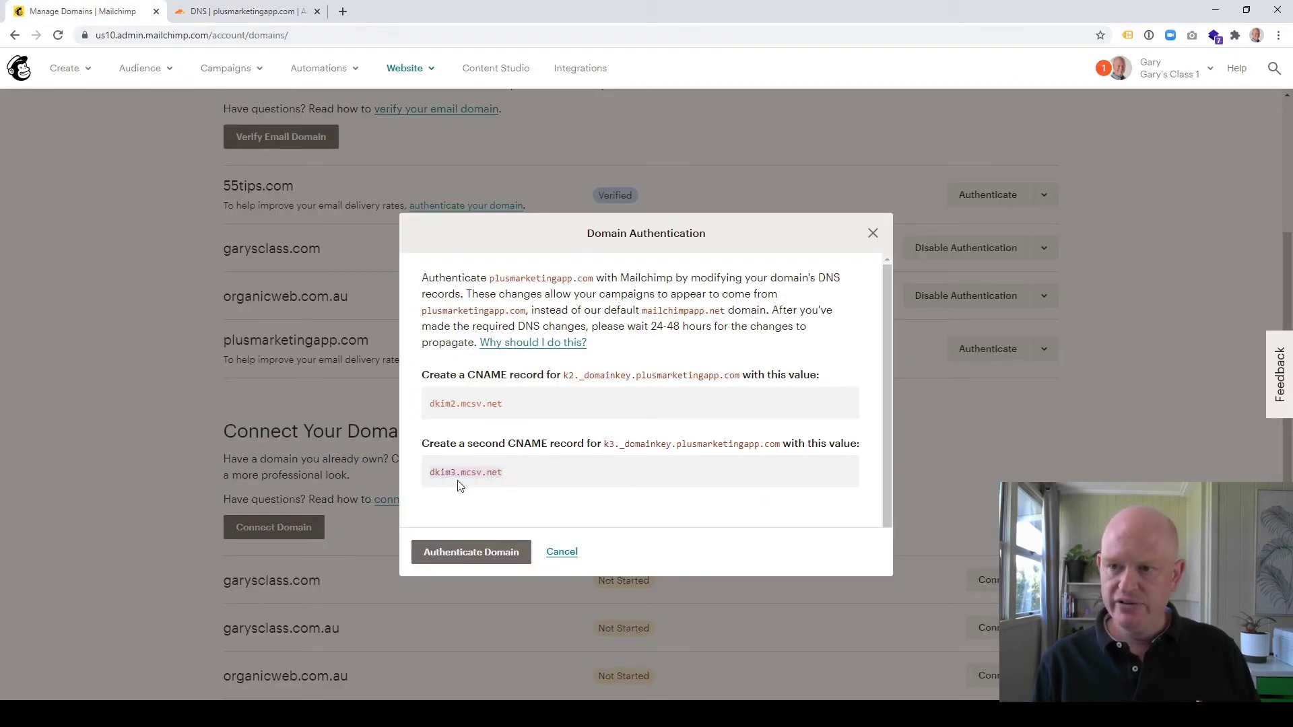
left_click(247, 12)
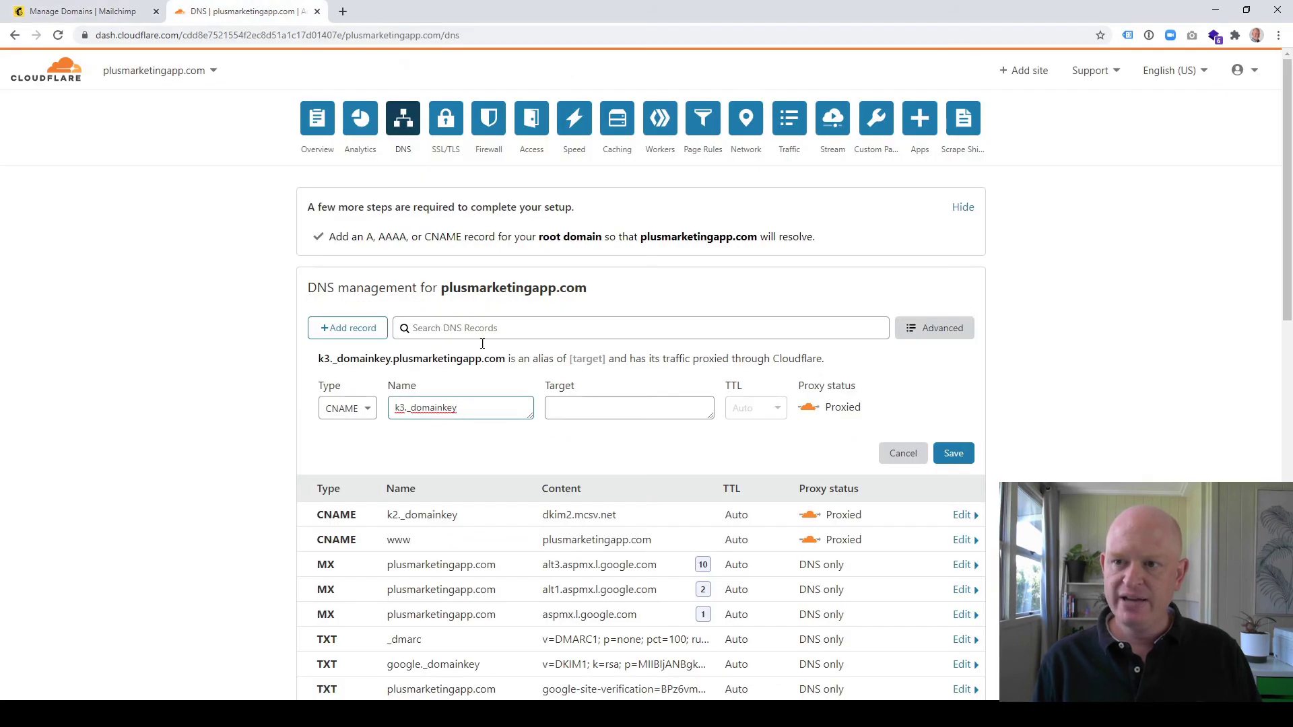
left_click(603, 405)
key("ctrl+v")
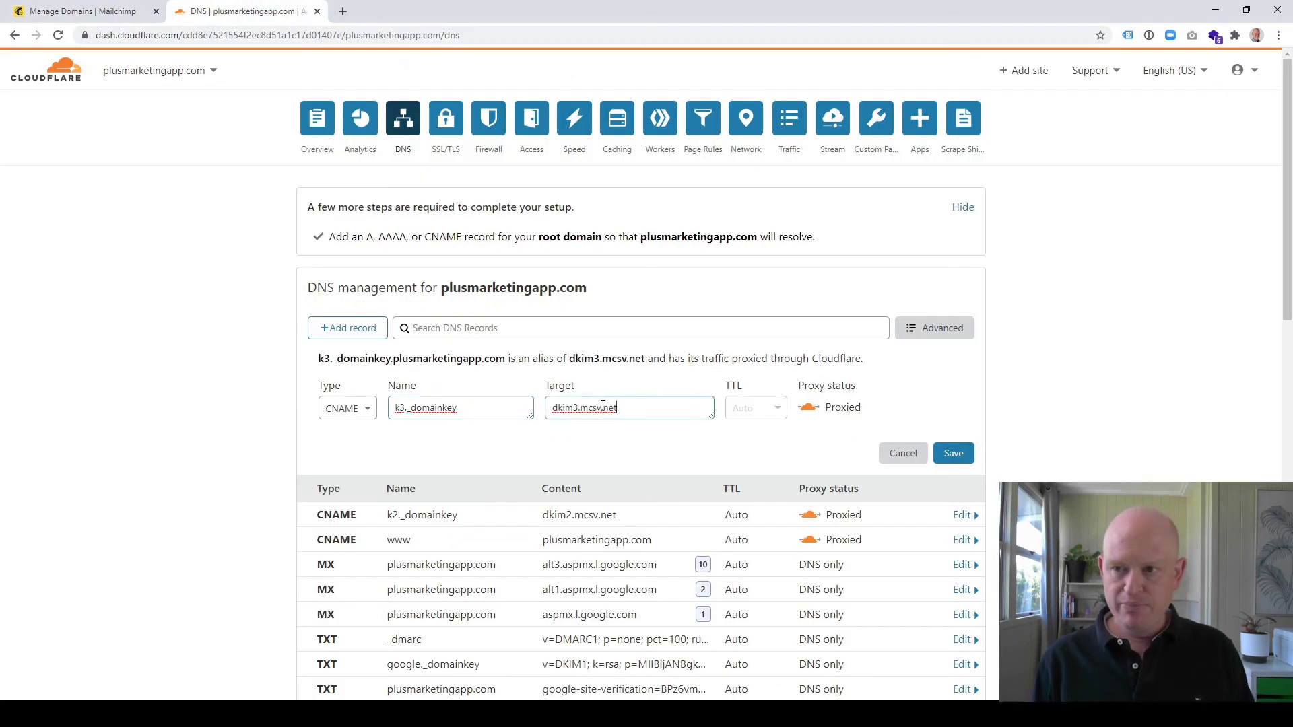
left_click(952, 453)
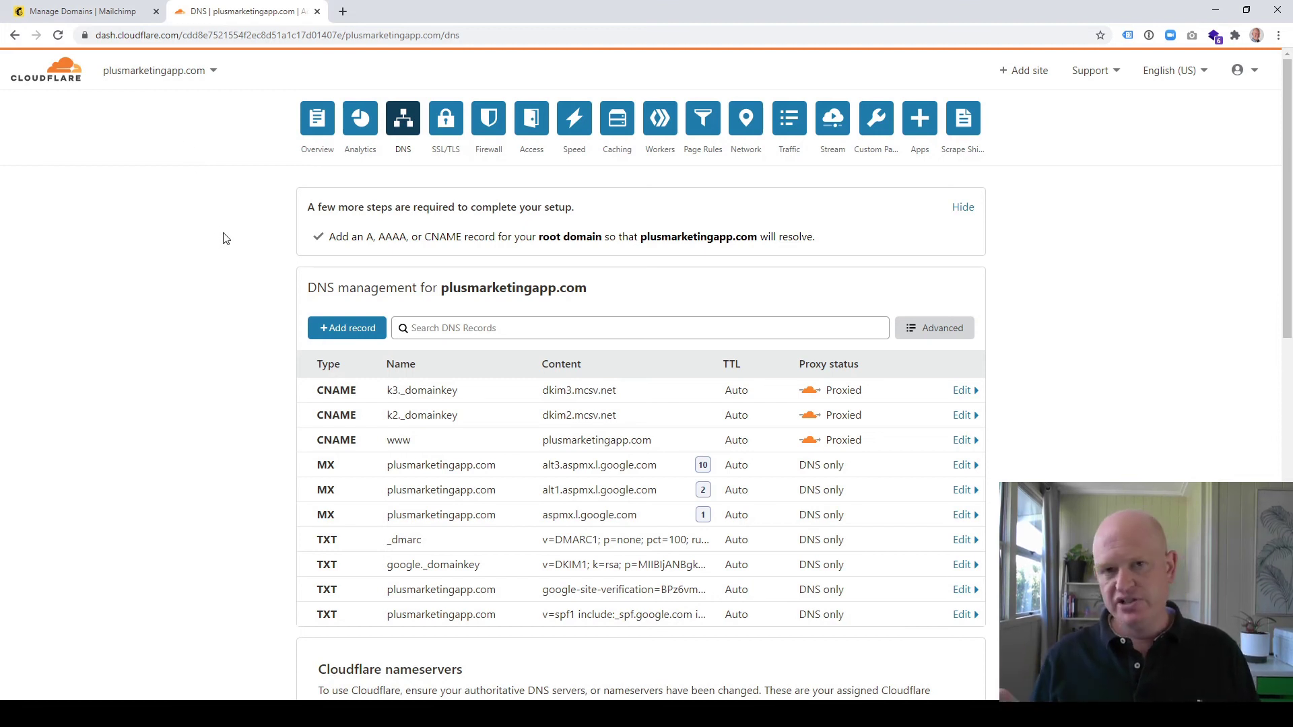
- Submit plusmarketingapp.com for authentication, then cancel after the DNS-records-not-found error
left_click(57, 11)
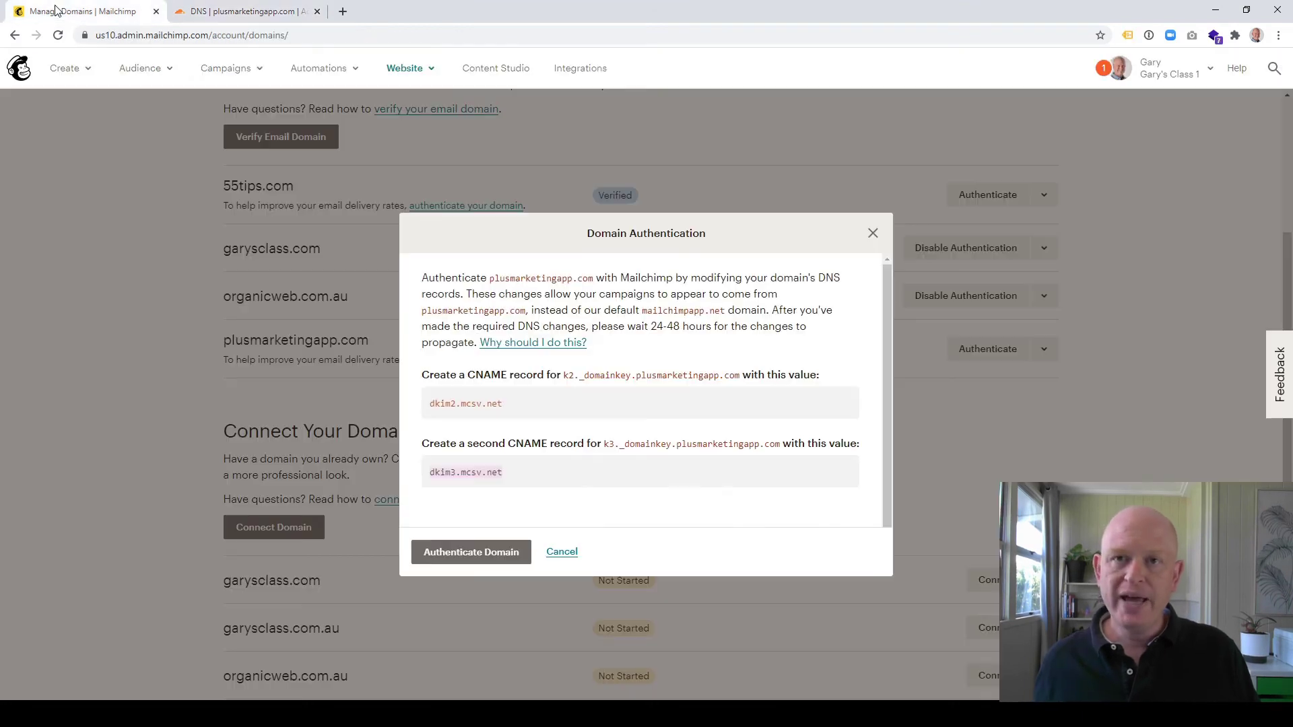
left_click(490, 554)
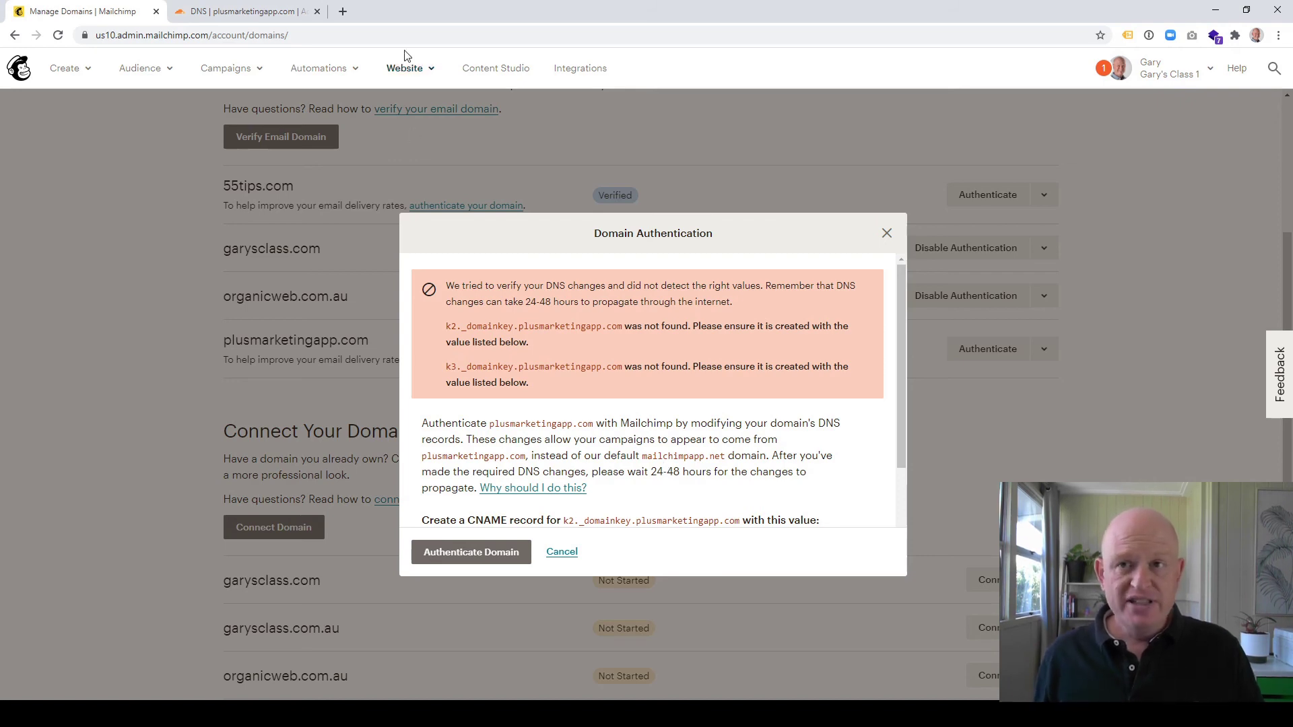
left_click(202, 15)
left_click(128, 14)
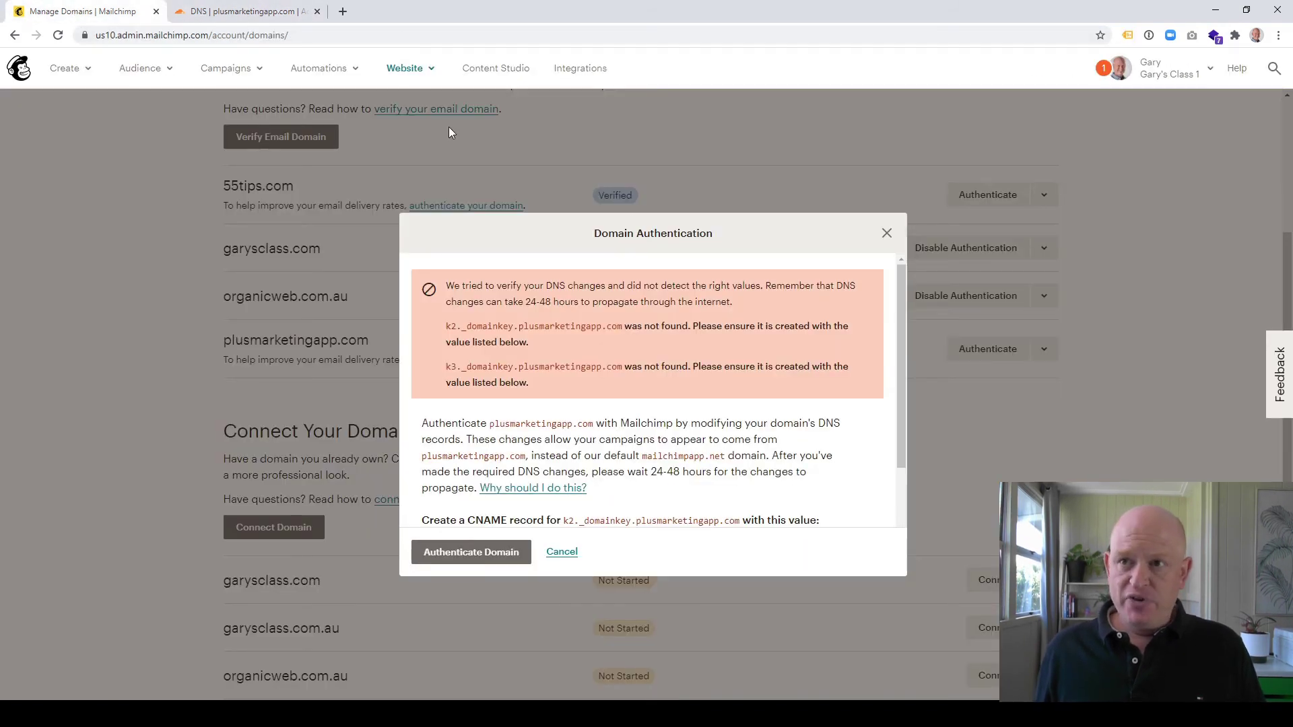
left_click(561, 552)
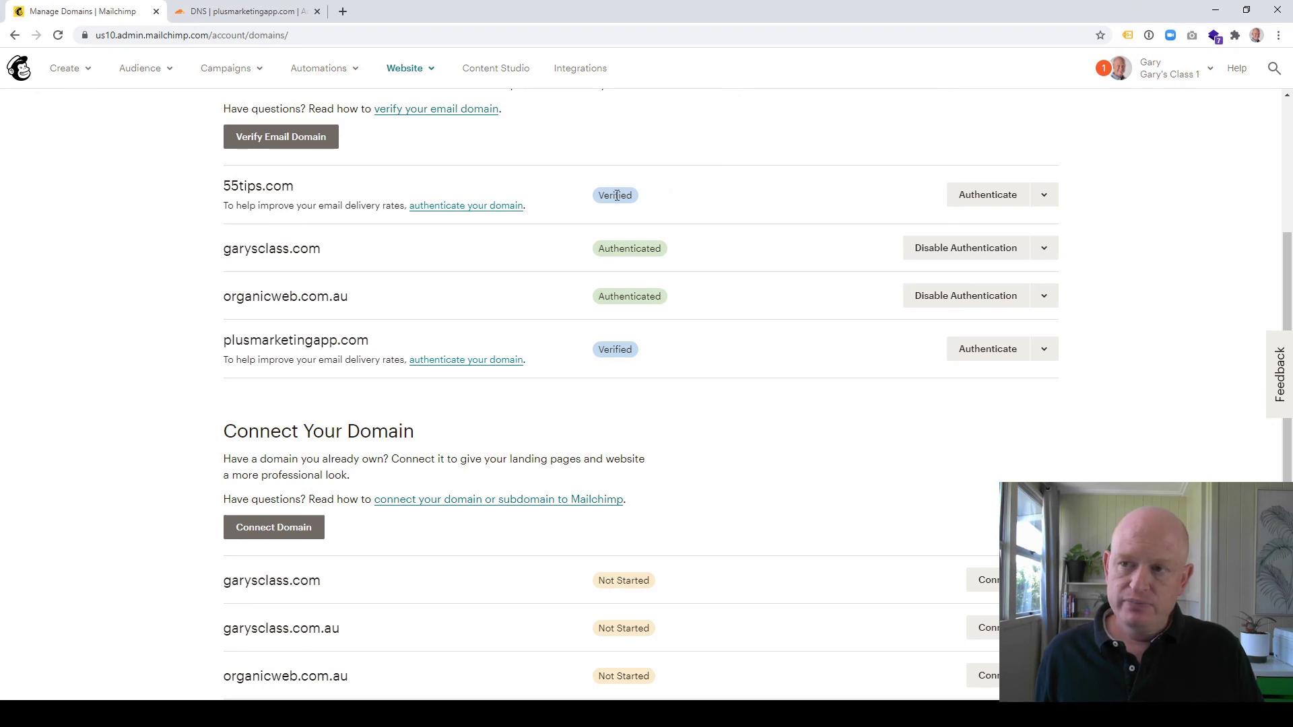
- Reopen plusmarketingapp.com's authentication instructions and compare them with Cloudflare's two DKIM CNAME records
left_click(988, 348)
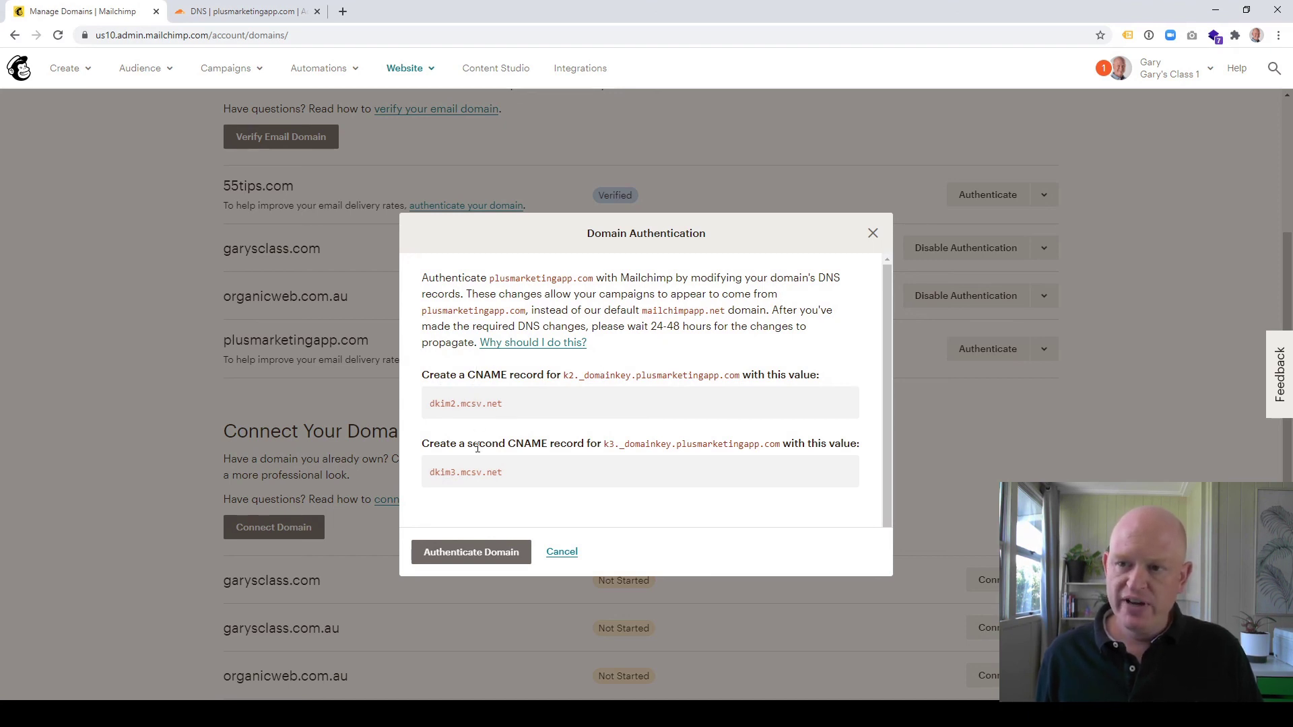
left_click(243, 12)
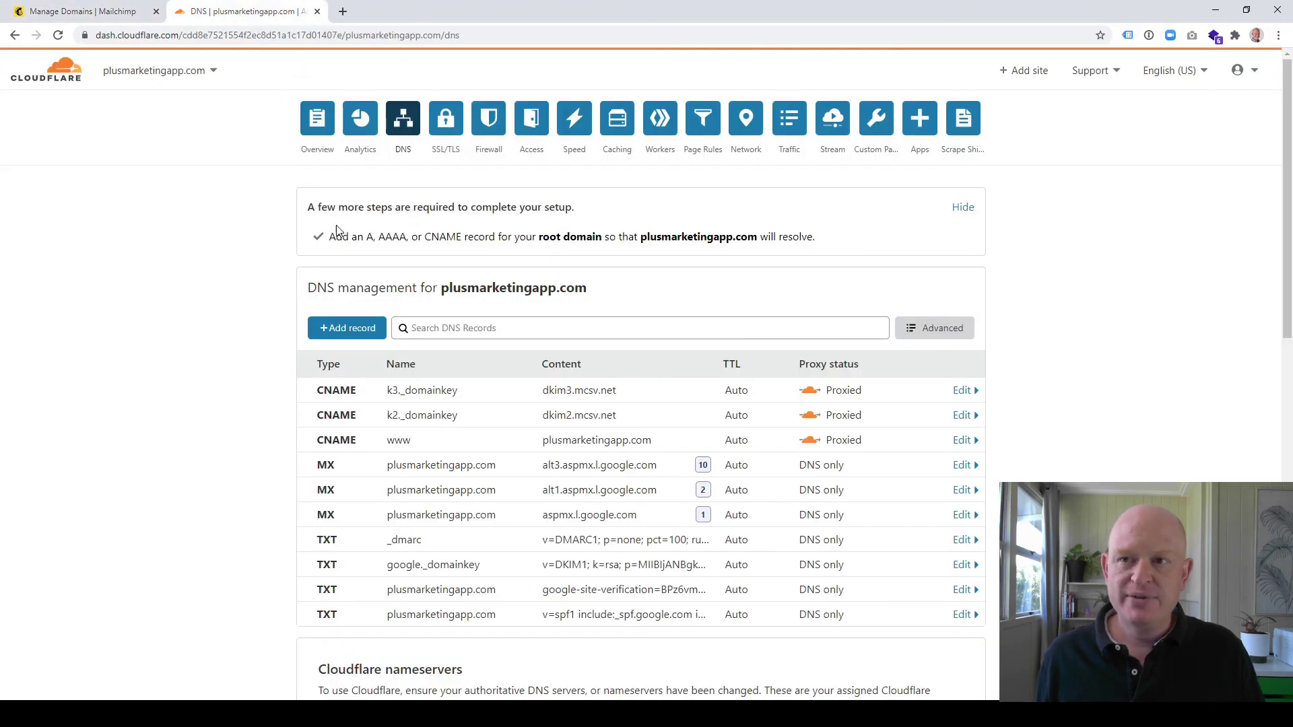